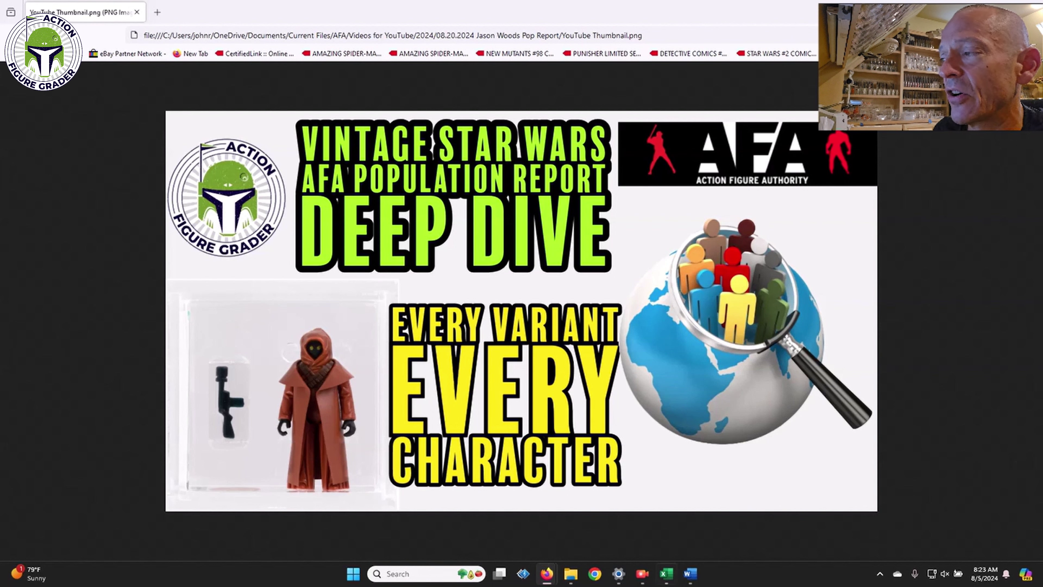
Step: Switch to the AFA population report workbook in Excel and review the figure names and the 2-1B variations on the NUMBERS sheet
{"action": "left_click", "coordinate": [665, 574]}
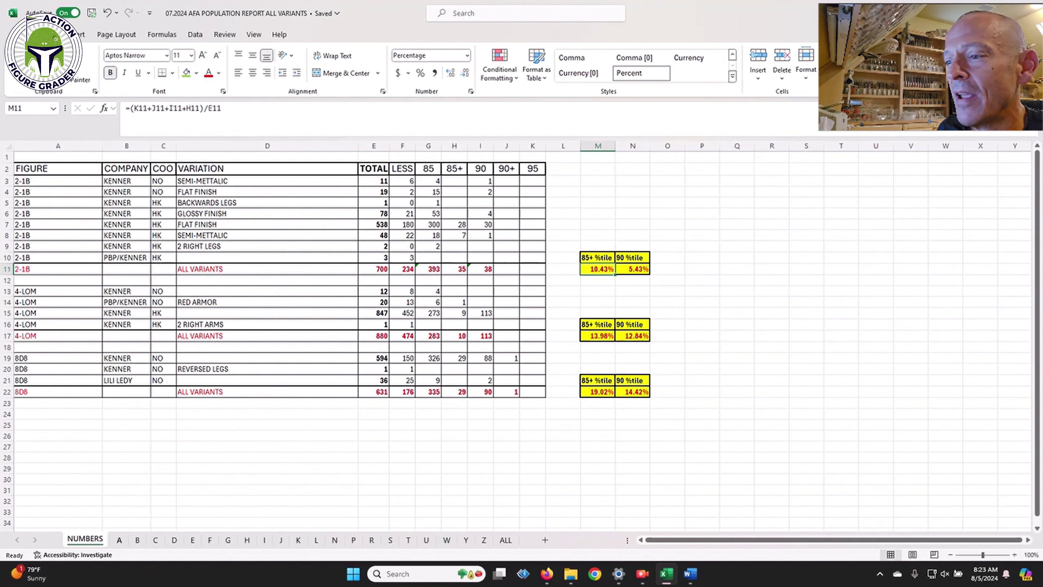
{"action": "left_click_drag", "start_coordinate": [58, 181], "coordinate": [58, 380]}
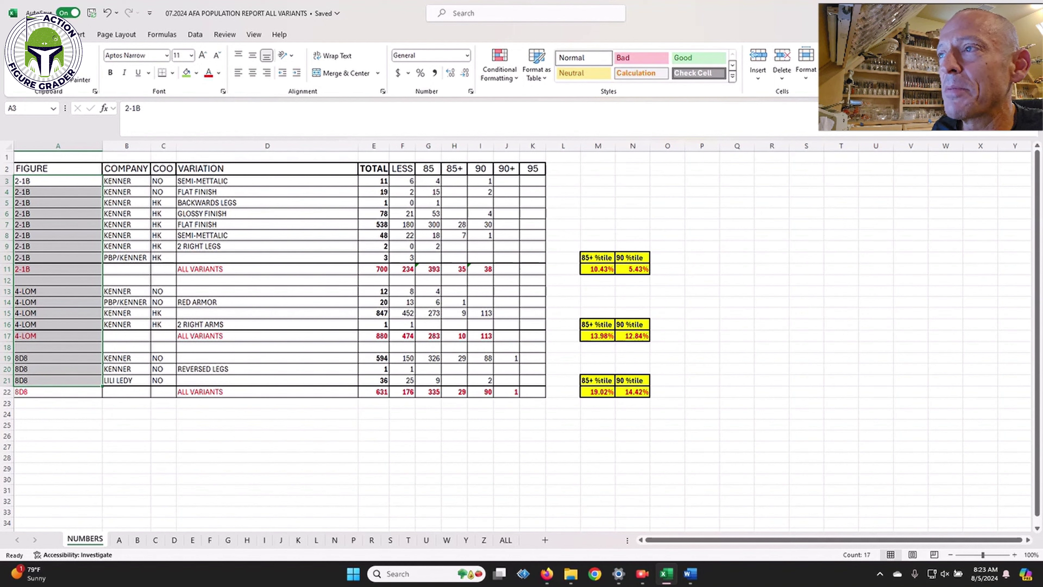
{"action": "left_click_drag", "start_coordinate": [267, 181], "coordinate": [267, 245]}
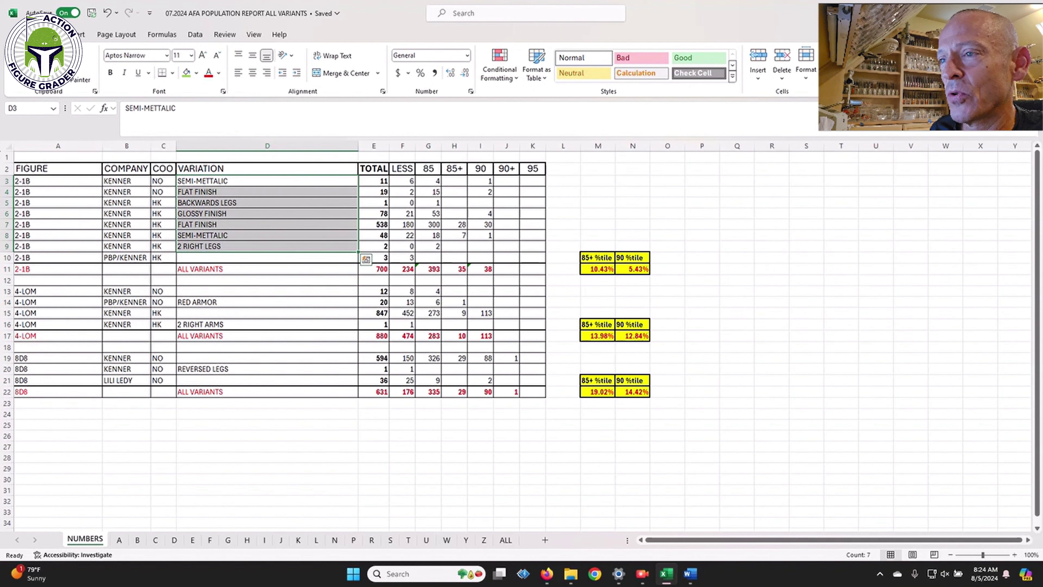
Step: Examine the factory-error variants on the NUMBERS sheet: 2-1B with 2 right legs, 4-LOM with 2 right arms and 8D8 with reversed legs
{"action": "left_click", "coordinate": [373, 246]}
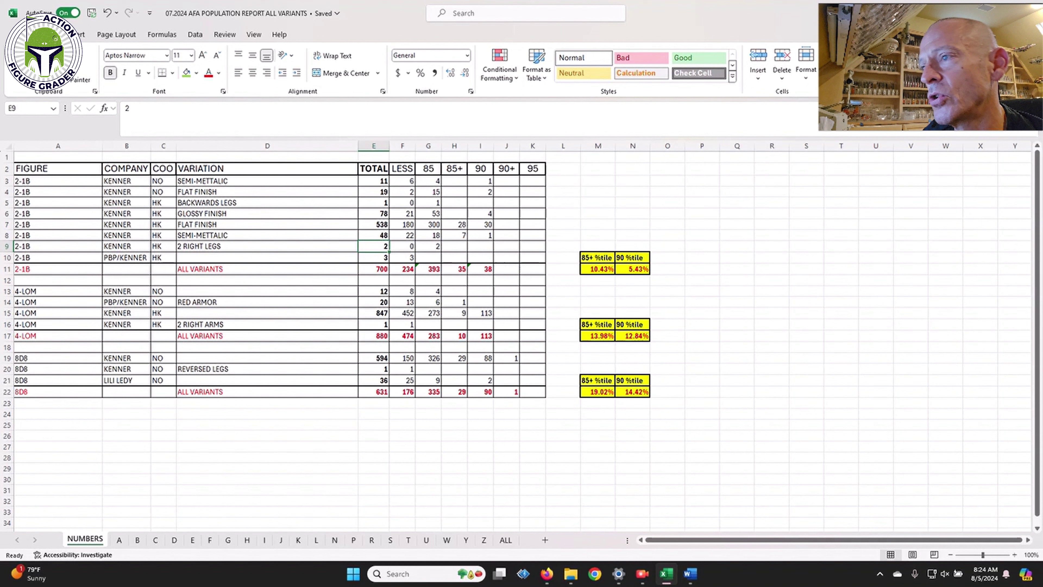
{"action": "left_click", "coordinate": [267, 324]}
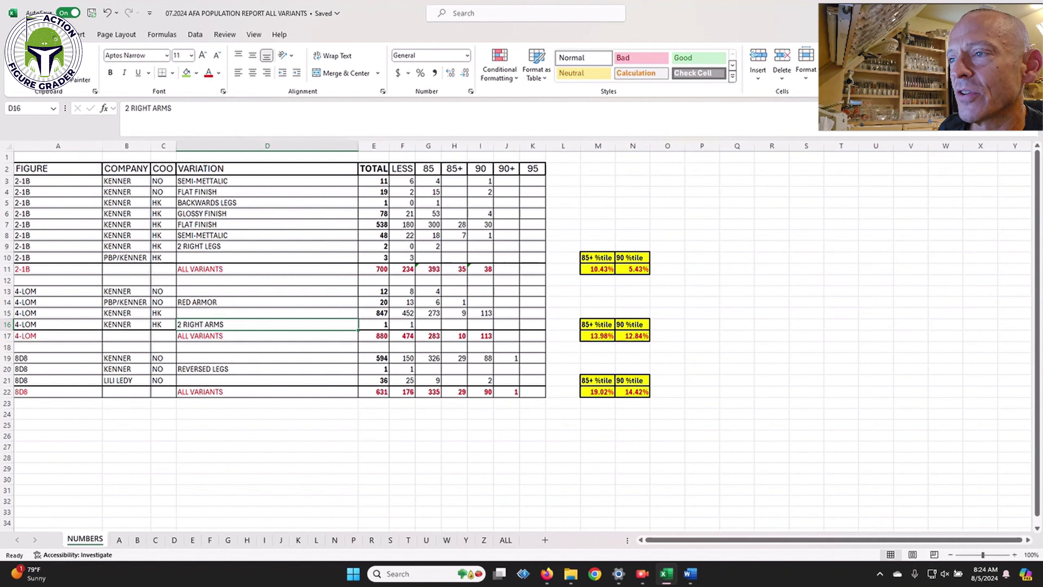
{"action": "left_click", "coordinate": [267, 368]}
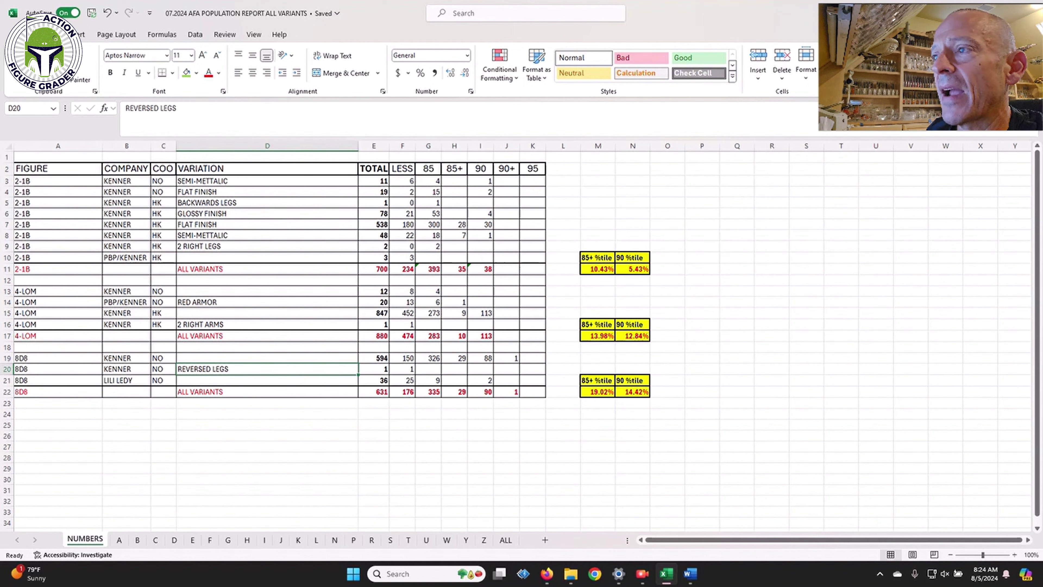
{"action": "left_click_drag", "start_coordinate": [57, 246], "coordinate": [267, 246]}
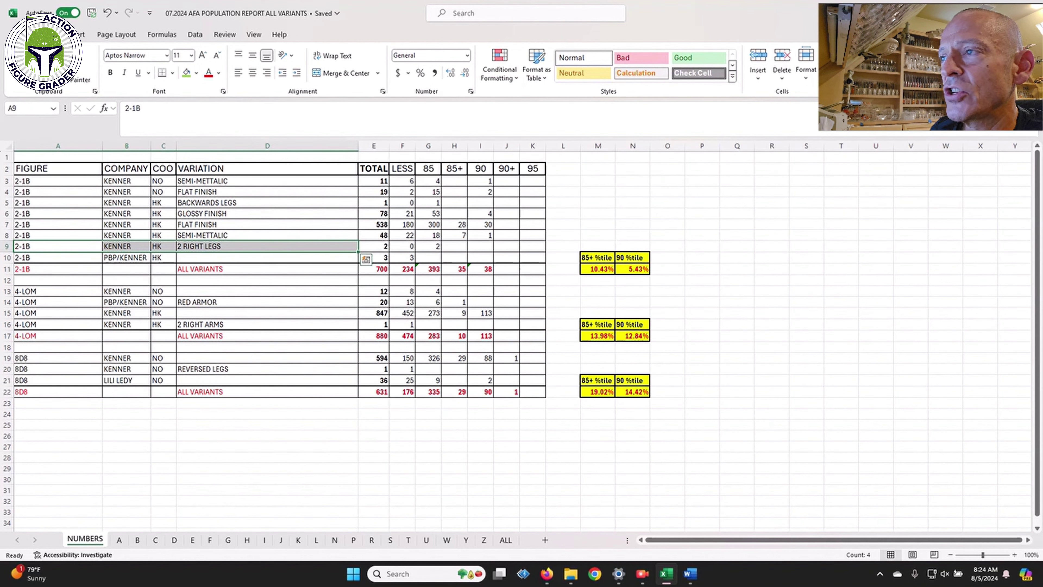
{"action": "left_click", "coordinate": [373, 246]}
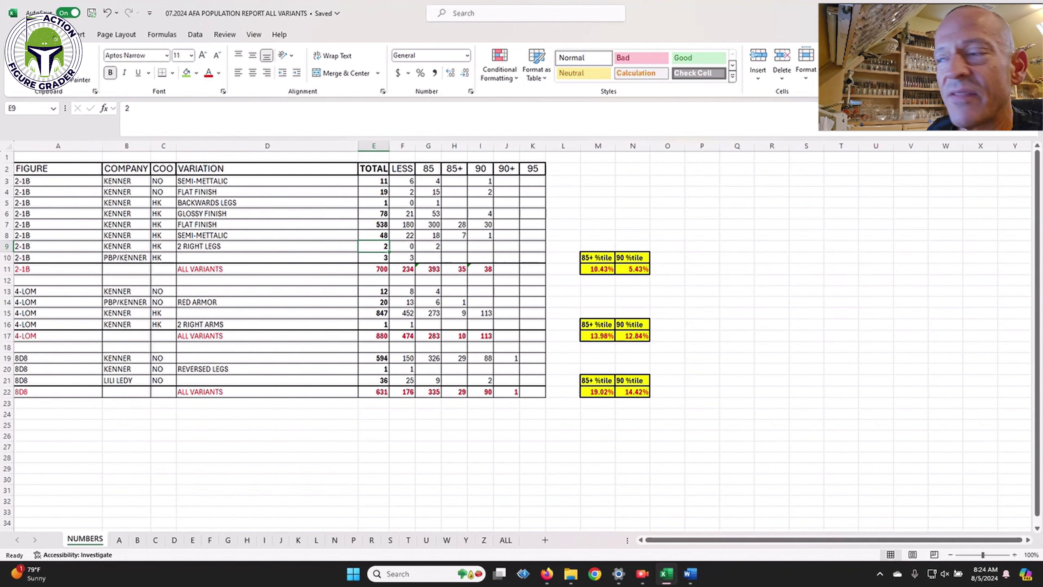
{"action": "left_click_drag", "start_coordinate": [58, 324], "coordinate": [374, 324]}
{"action": "left_click", "coordinate": [373, 324]}
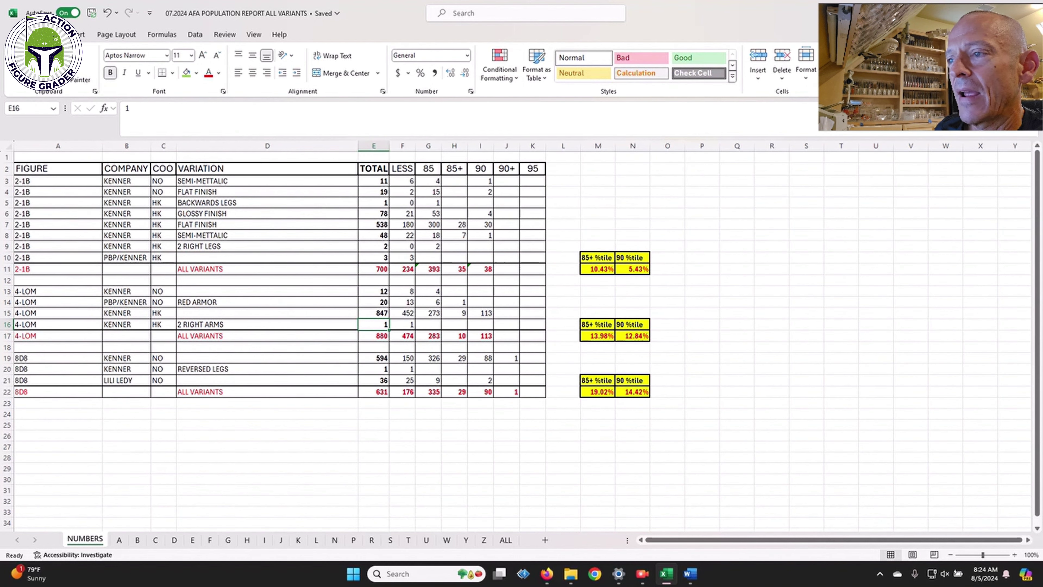
Step: On sheet A, examine the AT-AT Driver totals for the SB Products and Hong Kong PBP/Kenner variants, including the LESS grade column
{"action": "left_click", "coordinate": [118, 540]}
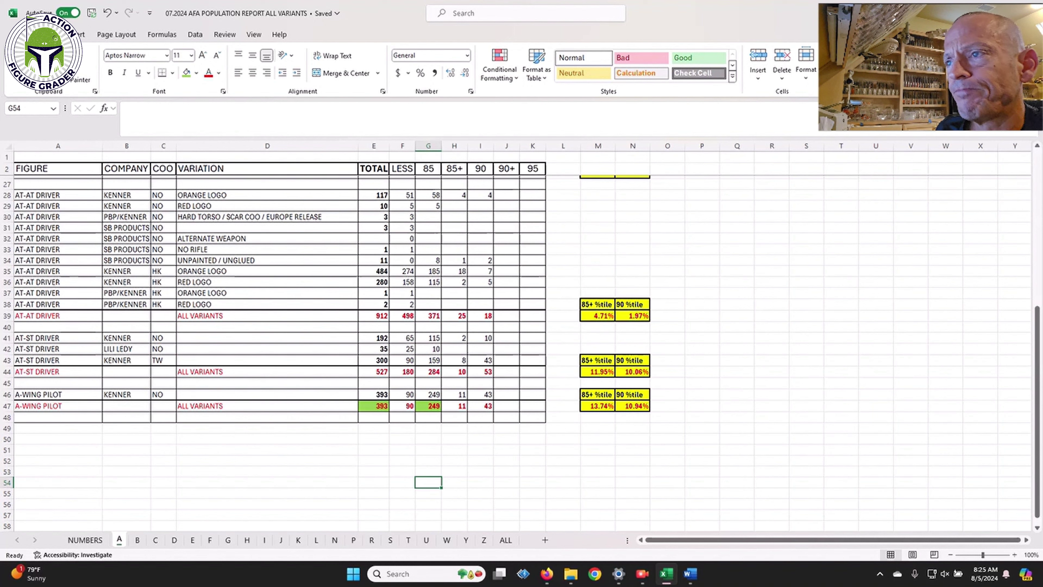
{"action": "left_click_drag", "start_coordinate": [127, 260], "coordinate": [126, 228]}
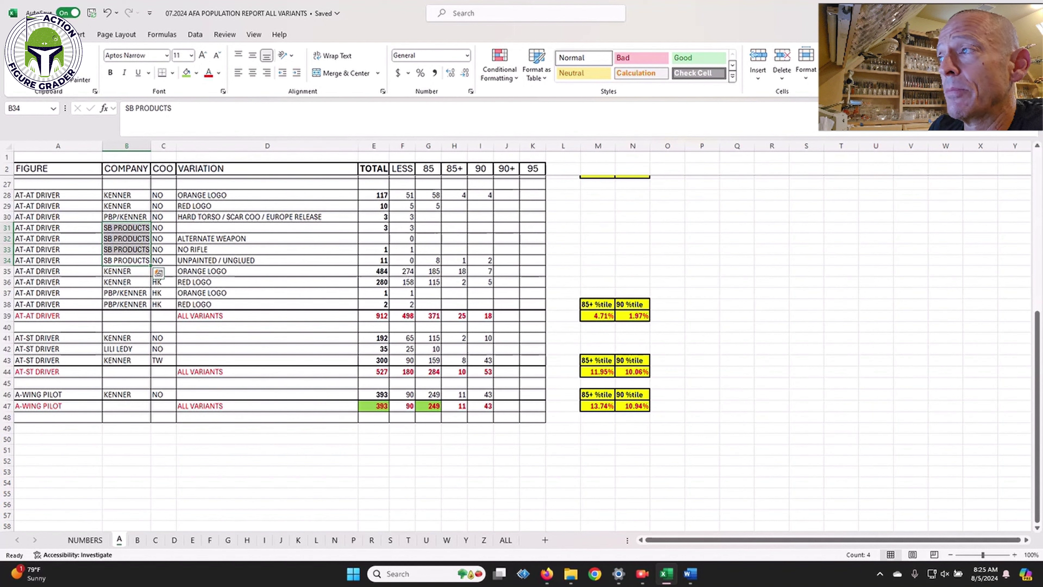
{"action": "left_click_drag", "start_coordinate": [373, 260], "coordinate": [374, 238]}
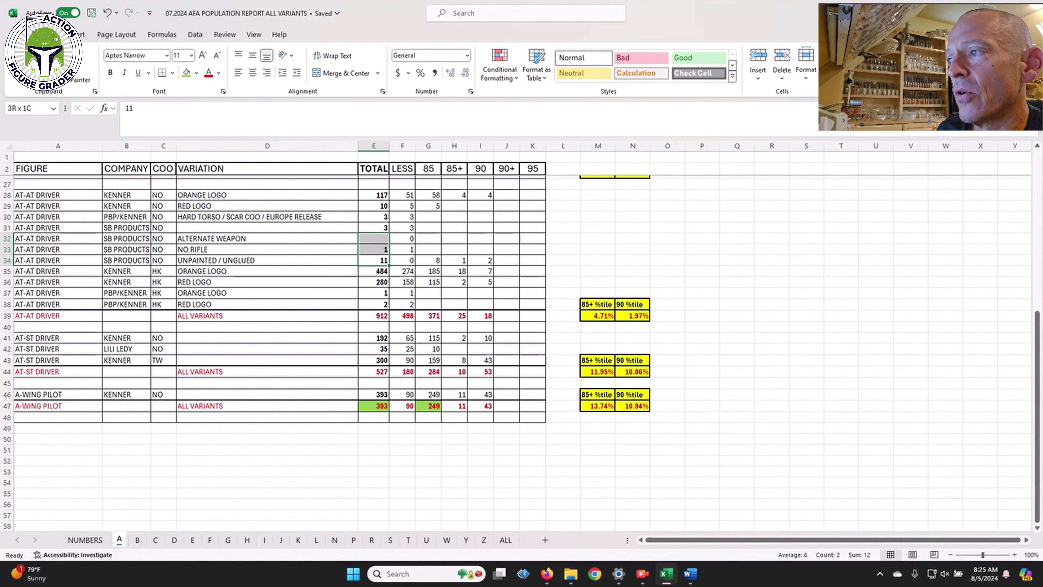
{"action": "left_click", "coordinate": [373, 260]}
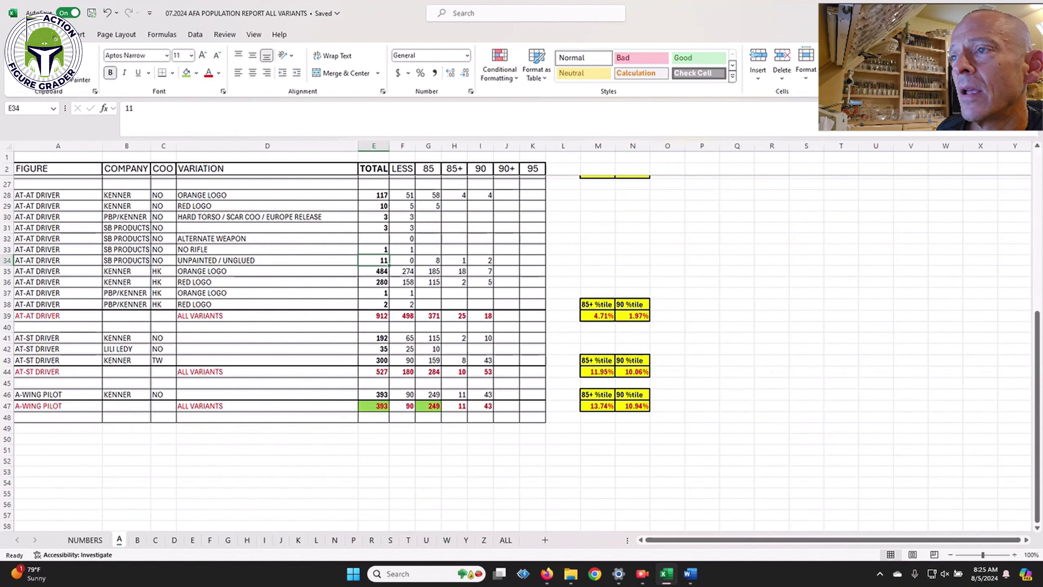
{"action": "left_click", "coordinate": [373, 228]}
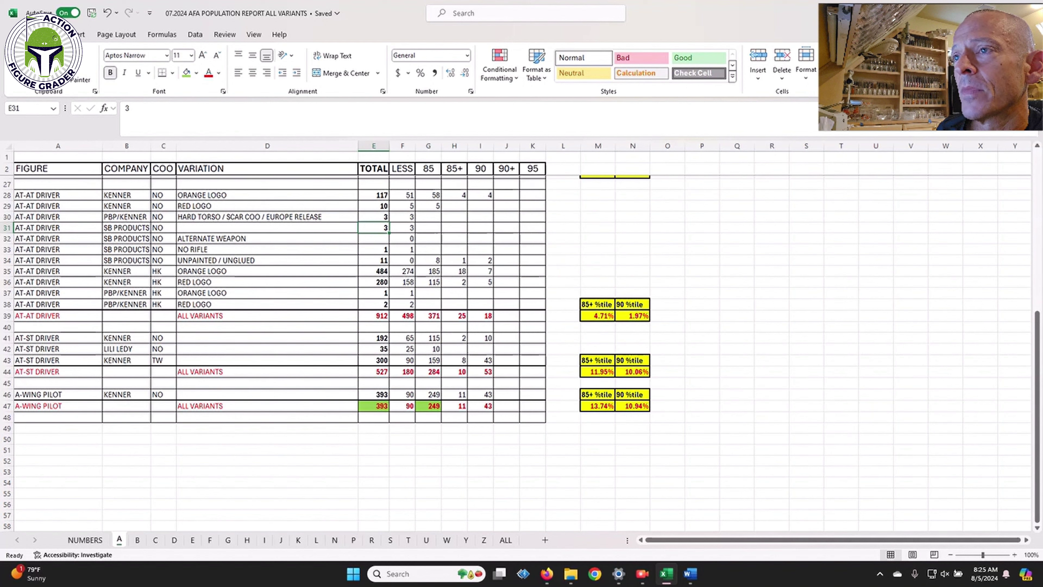
{"action": "left_click_drag", "start_coordinate": [374, 227], "coordinate": [374, 249]}
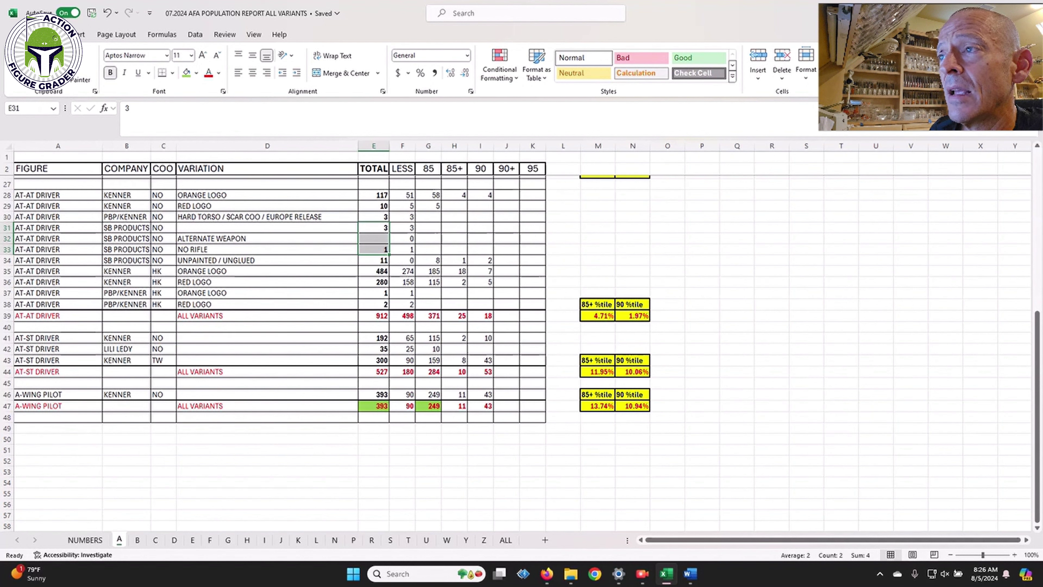
{"action": "left_click_drag", "start_coordinate": [372, 293], "coordinate": [373, 304]}
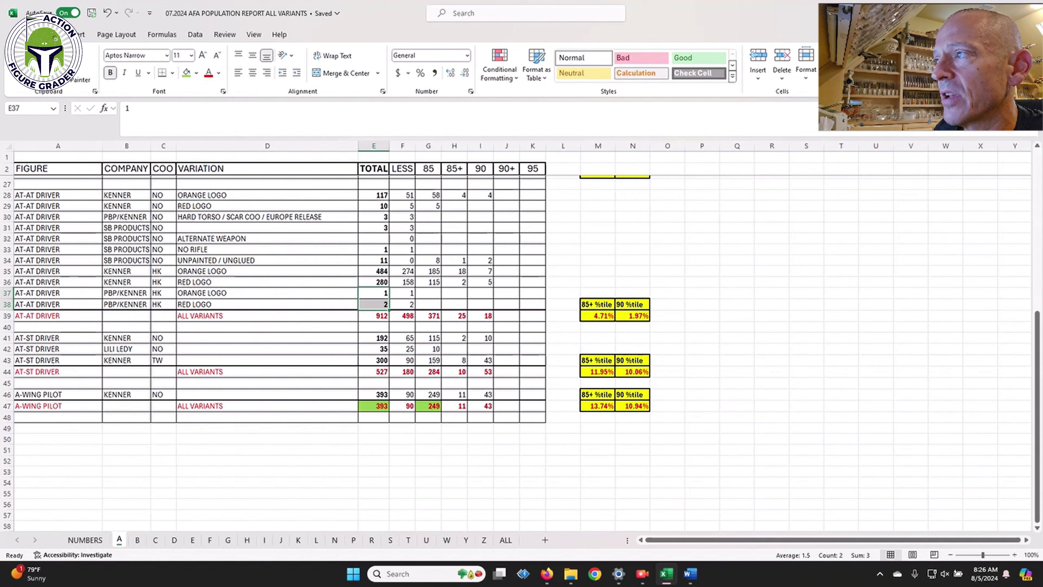
{"action": "left_click", "coordinate": [402, 168]}
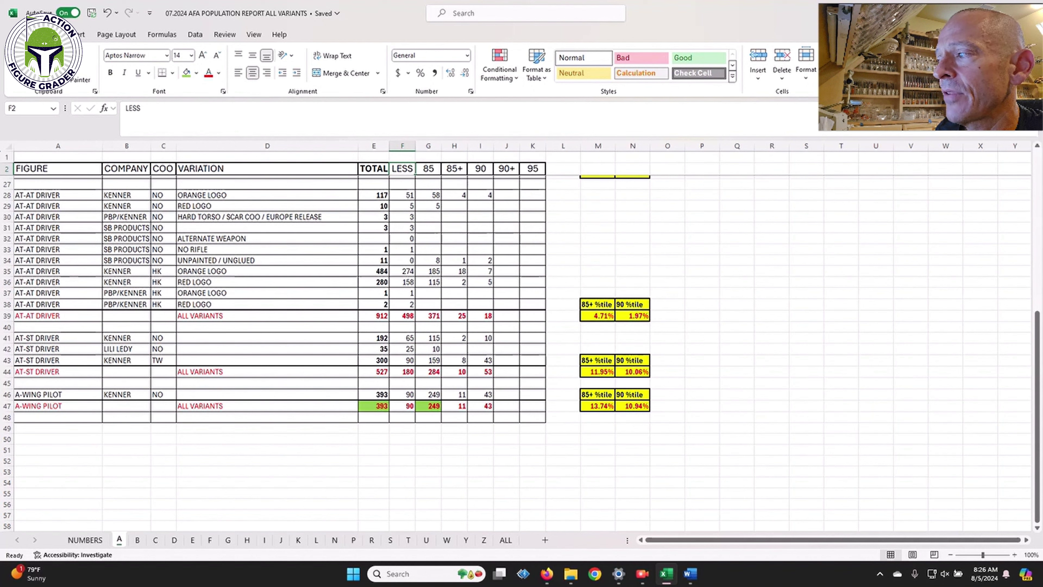
Step: Compare the A-Wing Pilot all-variants total with its combined 85, 85+ and 90 grade counts
{"action": "left_click", "coordinate": [58, 405]}
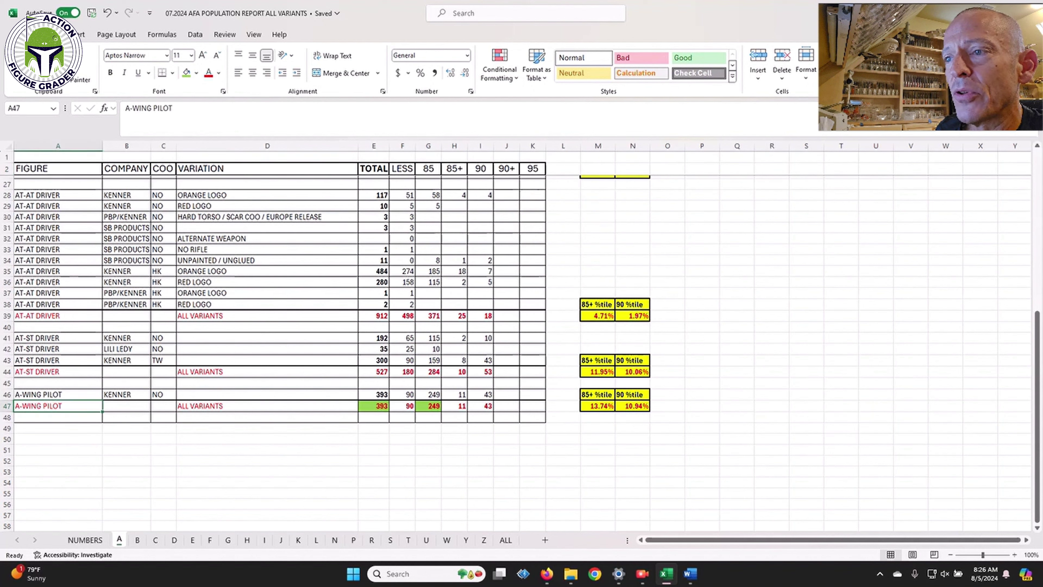
{"action": "left_click", "coordinate": [373, 405]}
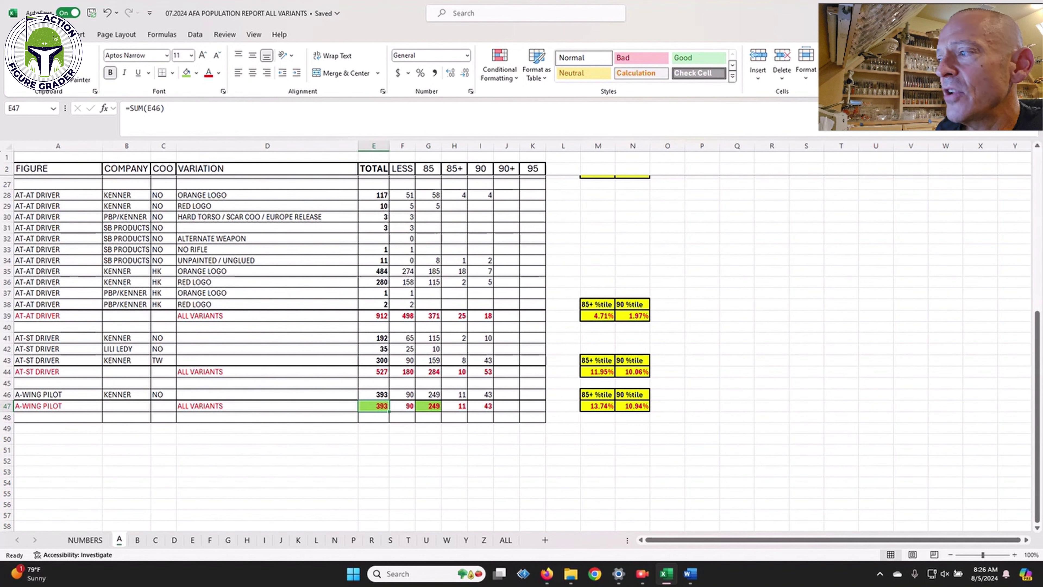
{"action": "left_click", "coordinate": [427, 405]}
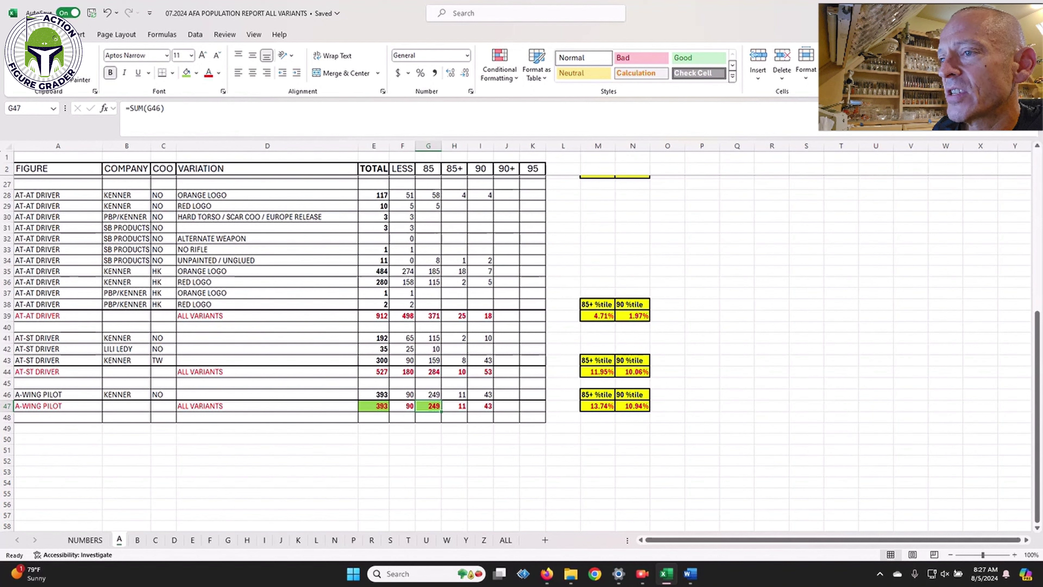
{"action": "left_click", "coordinate": [373, 406]}
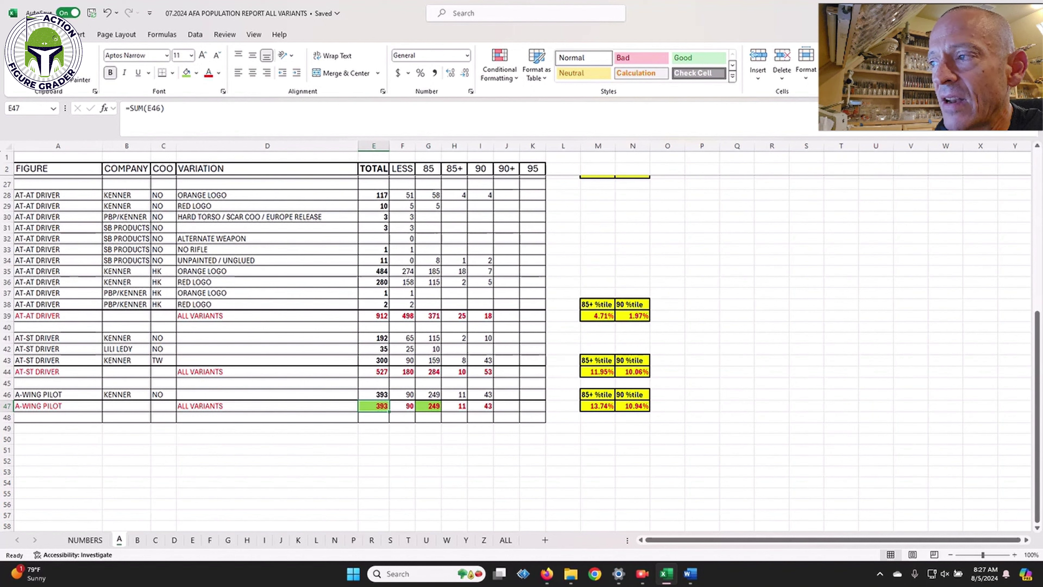
{"action": "left_click_drag", "start_coordinate": [428, 406], "coordinate": [484, 407]}
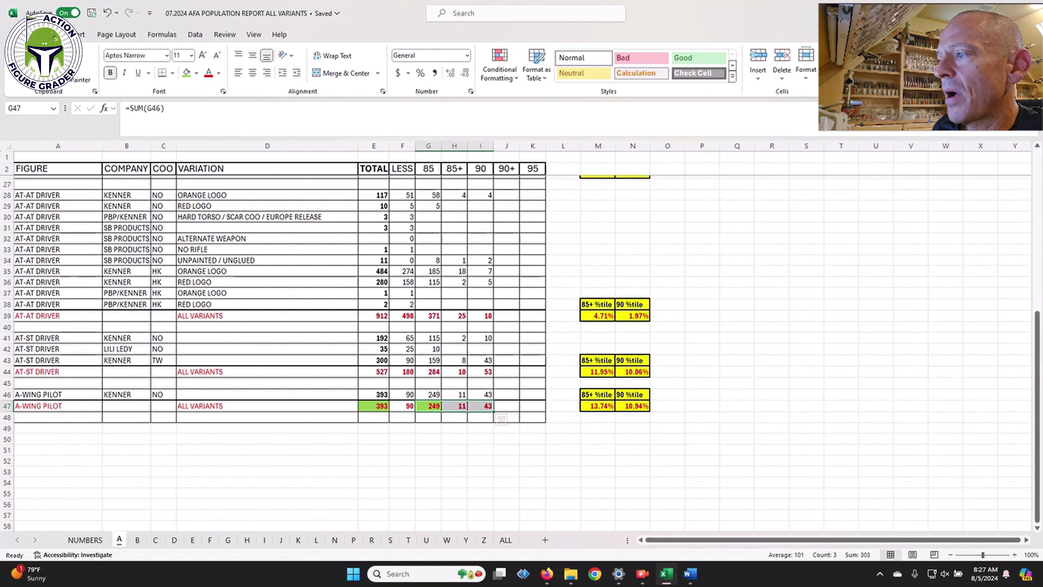
{"action": "left_click", "coordinate": [373, 405]}
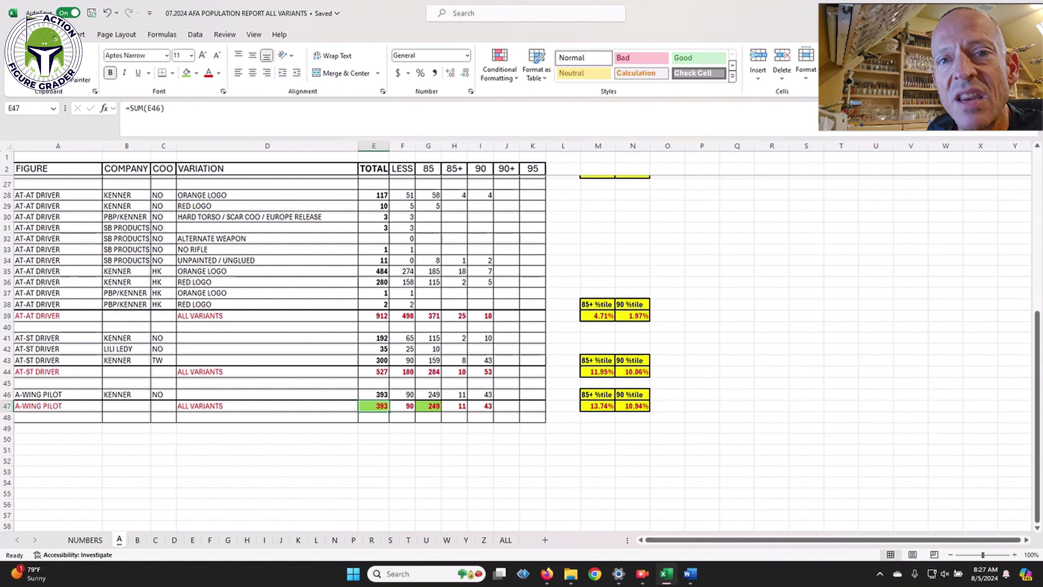
{"action": "left_click_drag", "start_coordinate": [428, 406], "coordinate": [480, 406]}
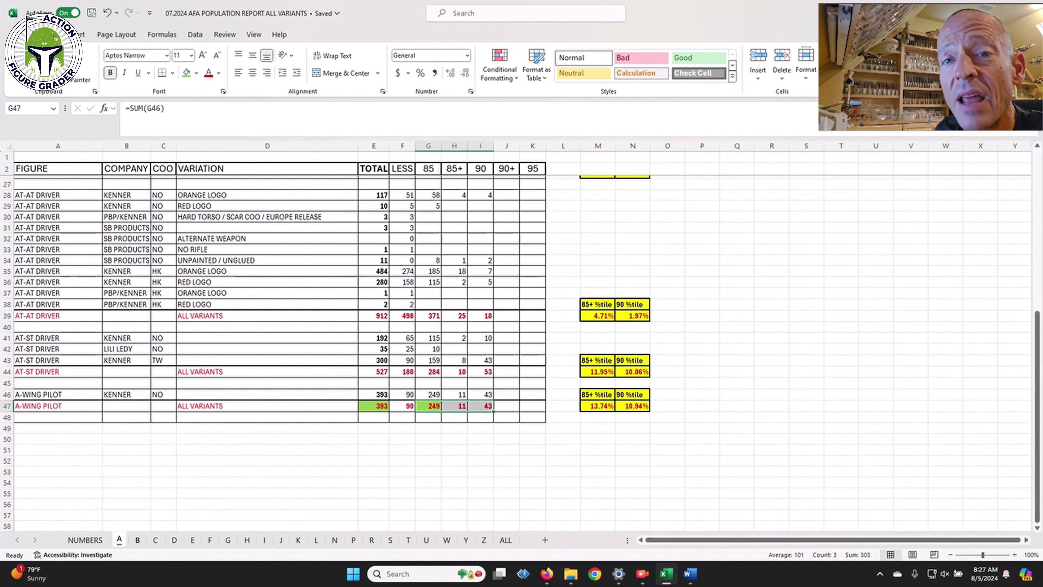
Step: Look through sheet B's population figures from Ben Kenobi to Boba Fett, returning to Bespin Guard White and Bib Fortuna
{"action": "key", "text": "ctrl+Page_Down"}
{"action": "scroll", "coordinate": [288, 349], "scroll_direction": "down", "scroll_amount": 5}
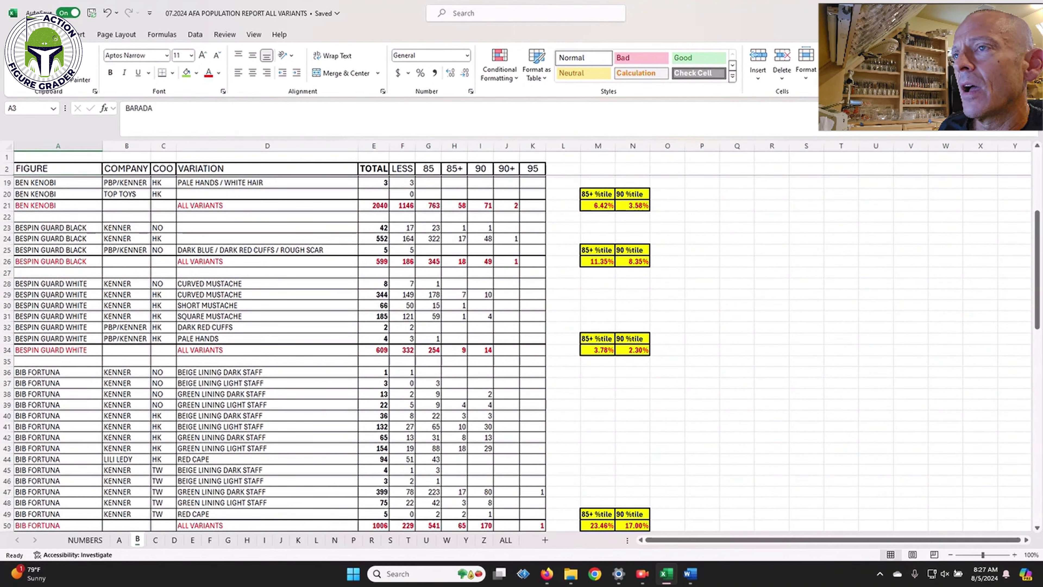
{"action": "scroll", "coordinate": [287, 350], "scroll_direction": "down", "scroll_amount": 6}
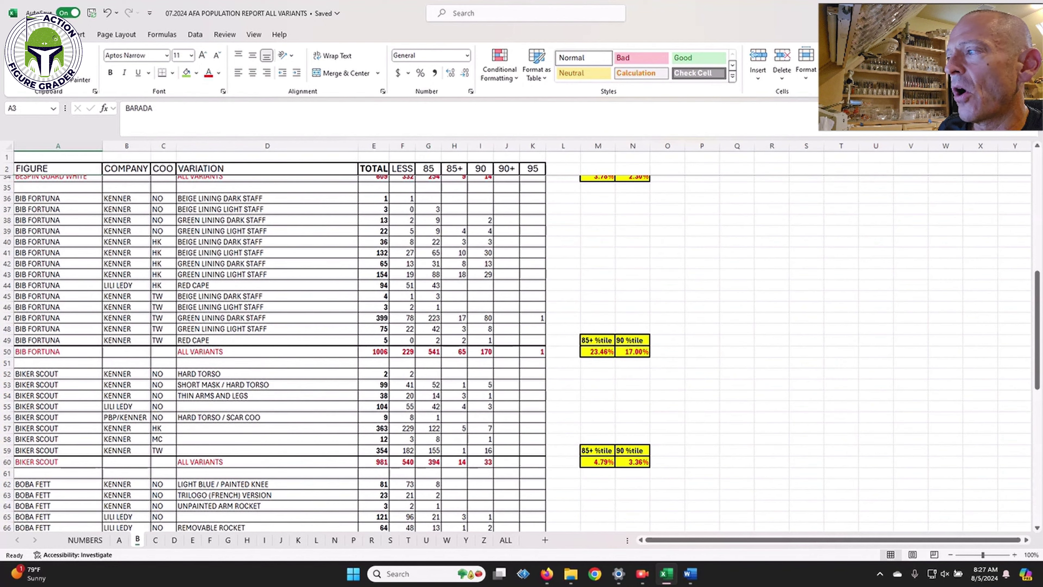
{"action": "scroll", "coordinate": [288, 349], "scroll_direction": "up", "scroll_amount": 3}
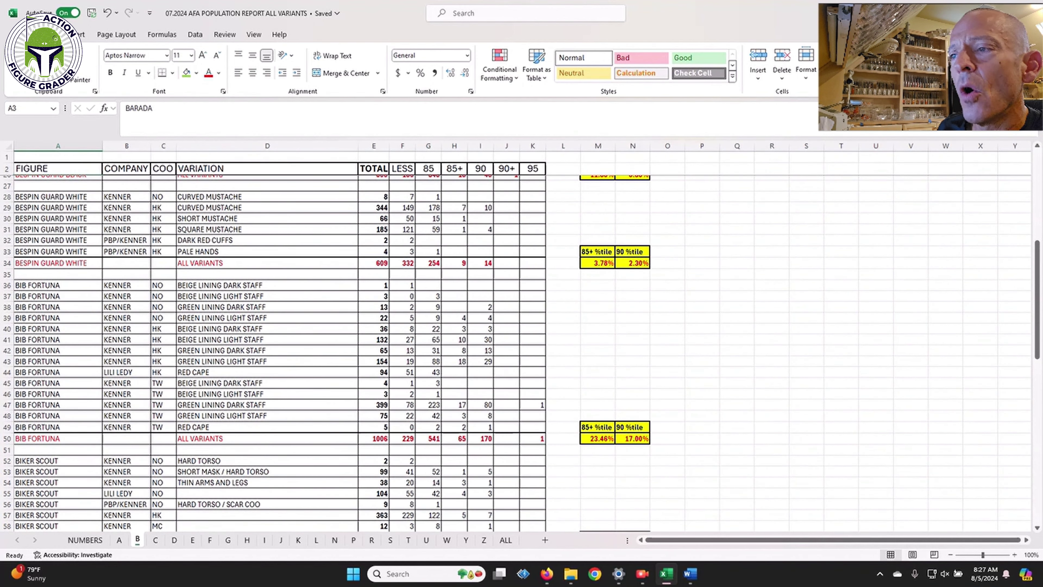
Step: On sheet C, examine the four Cloud Car Pilot PBP/Kenner variants and their totals
{"action": "key", "text": "ctrl+Page_Down"}
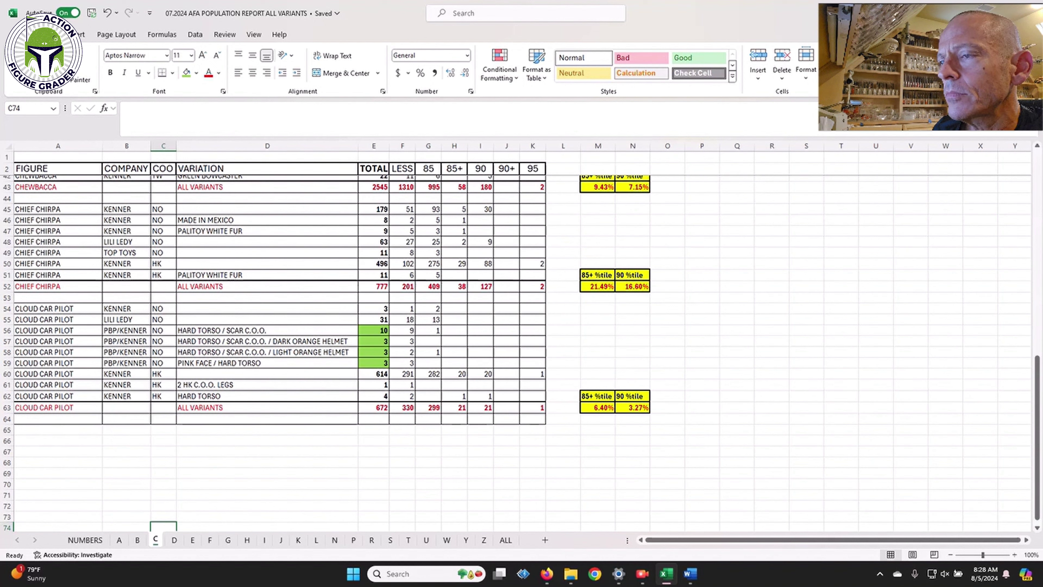
{"action": "left_click_drag", "start_coordinate": [126, 330], "coordinate": [126, 364]}
{"action": "left_click_drag", "start_coordinate": [373, 331], "coordinate": [374, 362]}
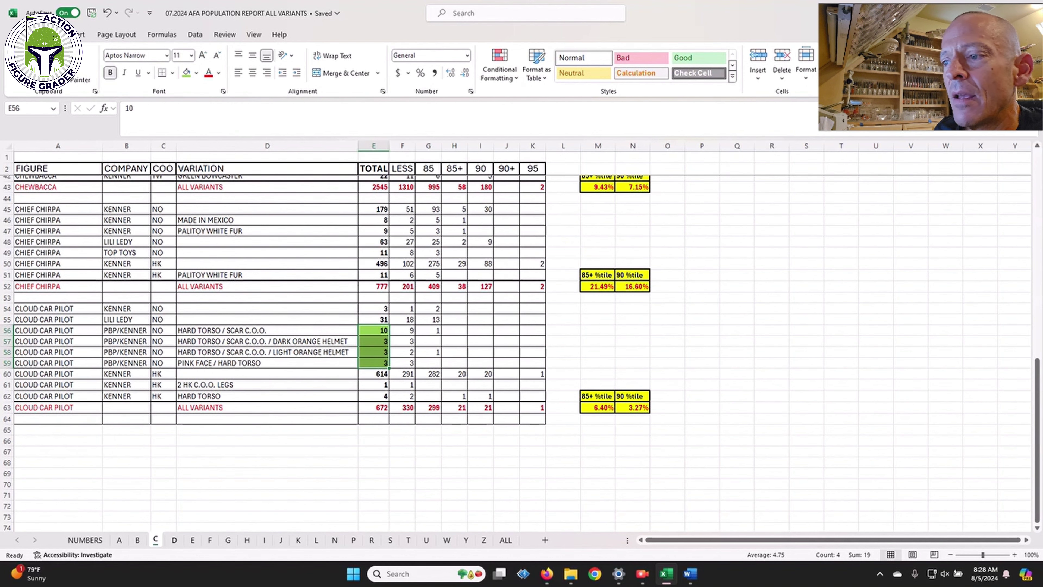
Step: On sheet D, examine the no-COO PBP/Kenner Death Squad Commander with thick boot soles, checking its total, LESS count and country of origin
{"action": "key", "text": "ctrl+Page_Down"}
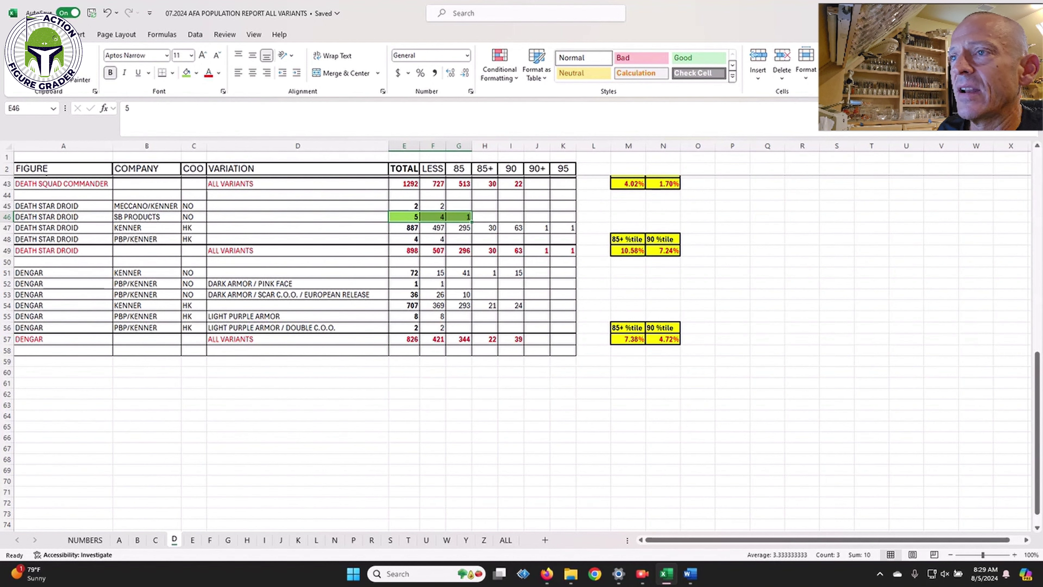
{"action": "scroll", "coordinate": [304, 353], "scroll_direction": "up", "scroll_amount": 8}
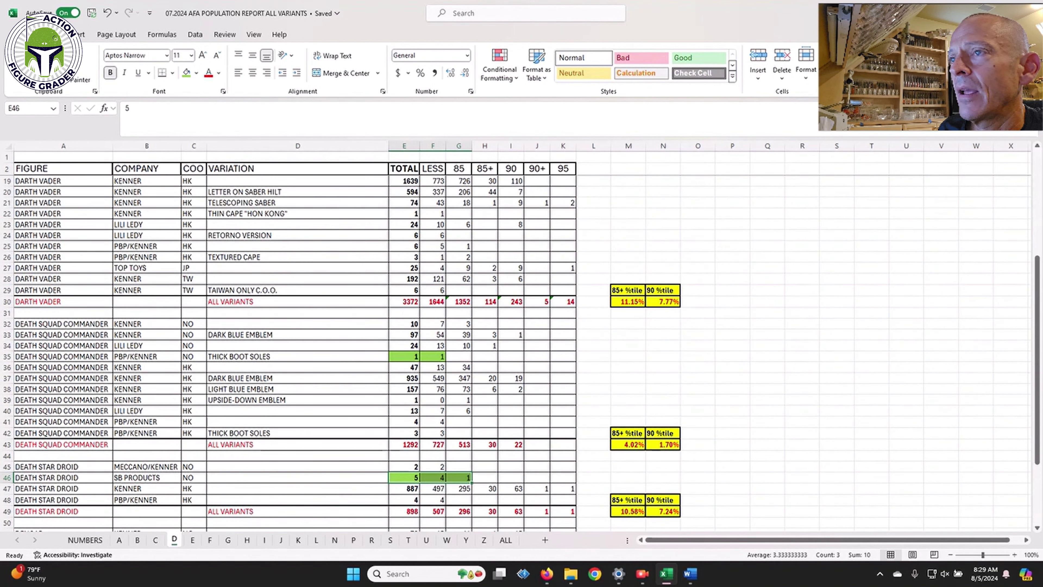
{"action": "left_click", "coordinate": [297, 356]}
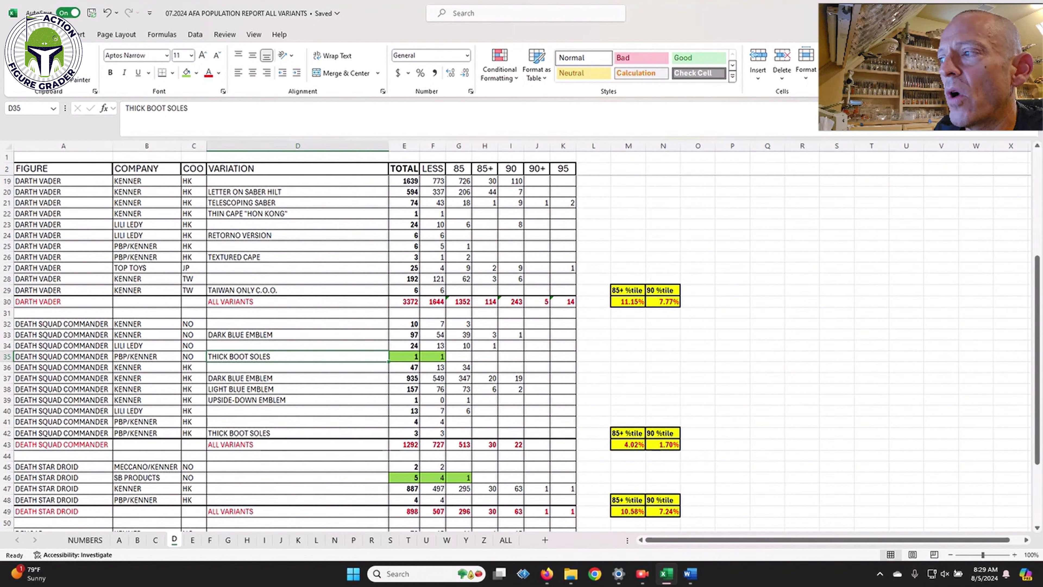
{"action": "left_click_drag", "start_coordinate": [404, 356], "coordinate": [437, 356]}
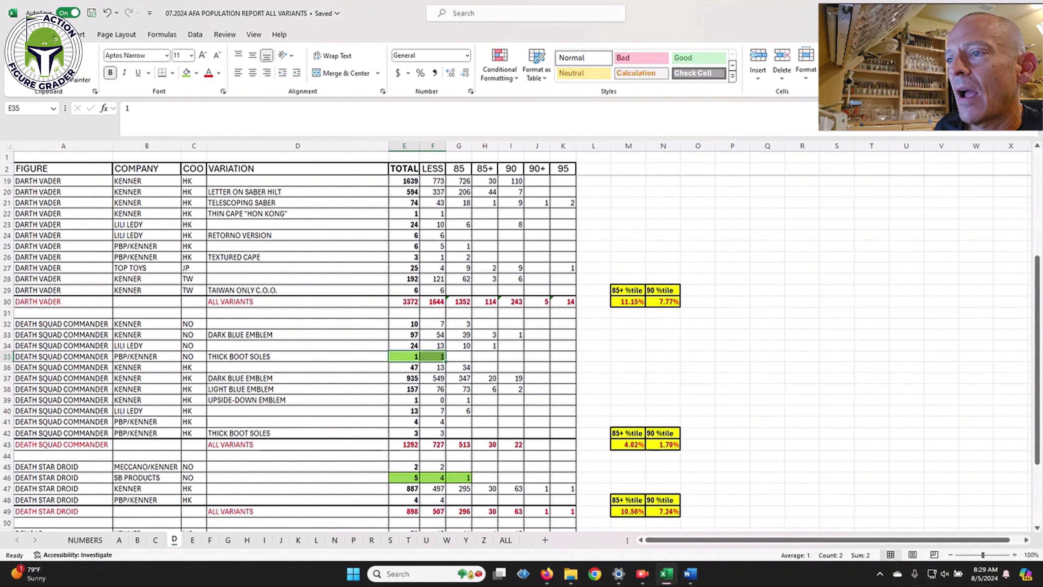
{"action": "left_click", "coordinate": [298, 356]}
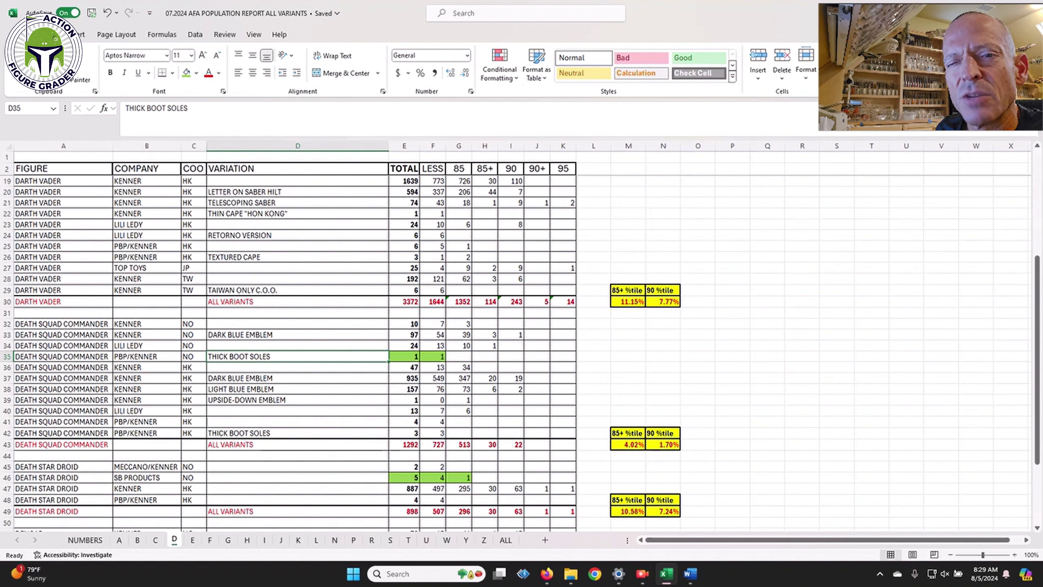
{"action": "left_click", "coordinate": [193, 356]}
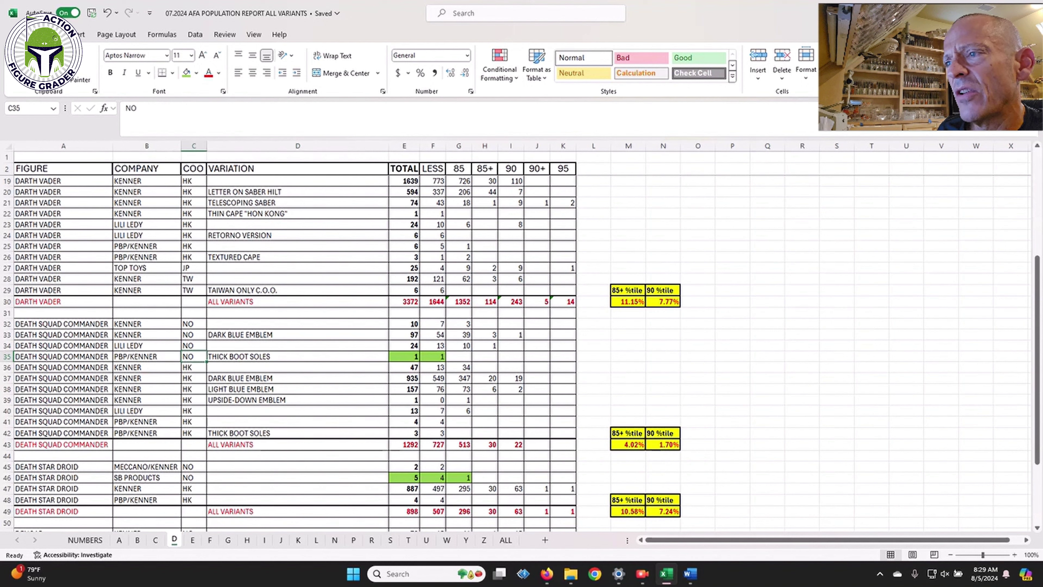
Step: On sheet D, check the Death Squad Commander's thick boot soles variation and review the companies behind the Darth Vader variants
{"action": "left_click", "coordinate": [297, 356]}
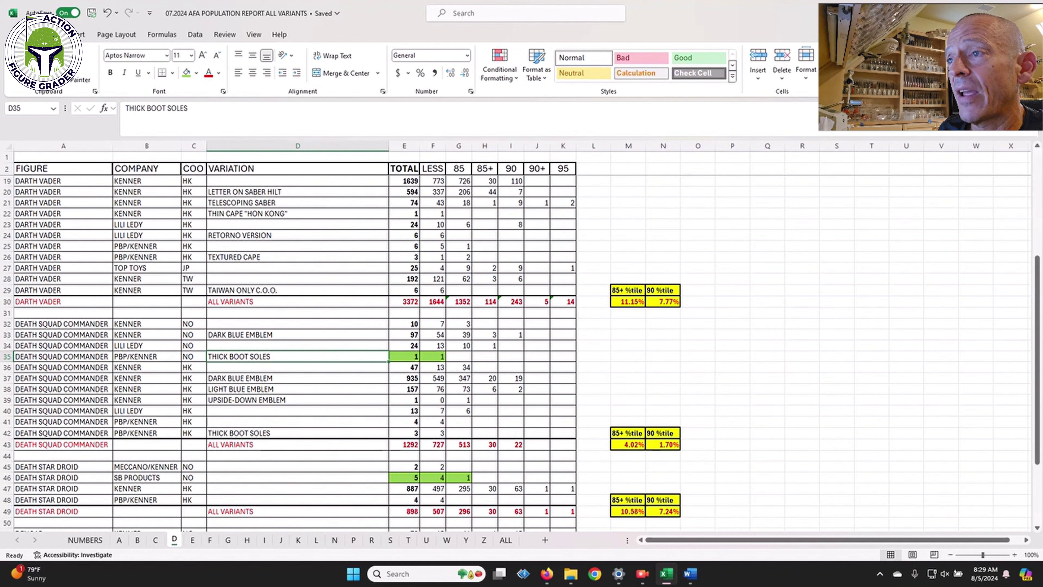
{"action": "scroll", "coordinate": [296, 341], "scroll_direction": "up", "scroll_amount": 5}
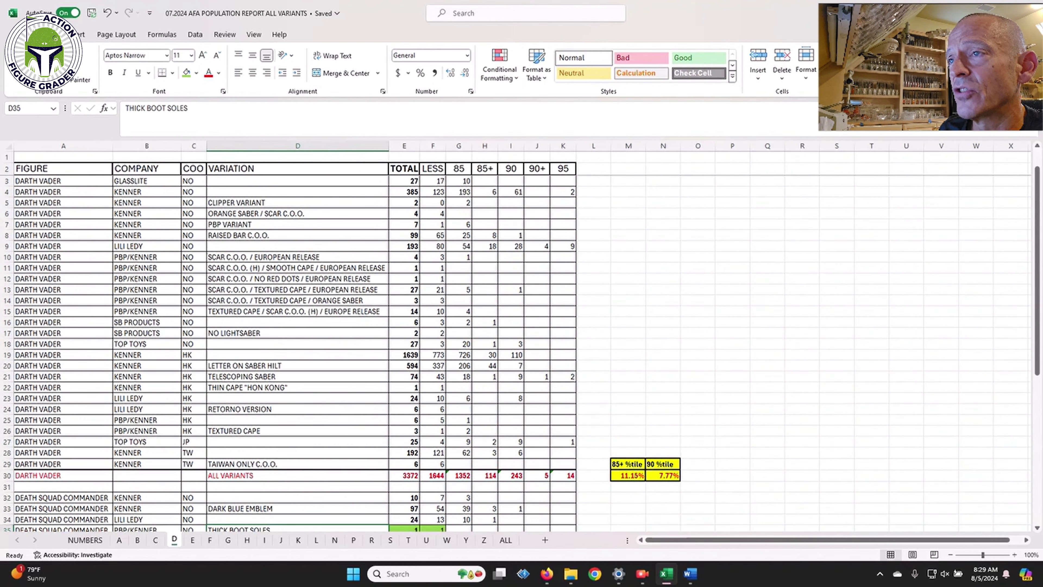
{"action": "left_click_drag", "start_coordinate": [146, 181], "coordinate": [146, 452]}
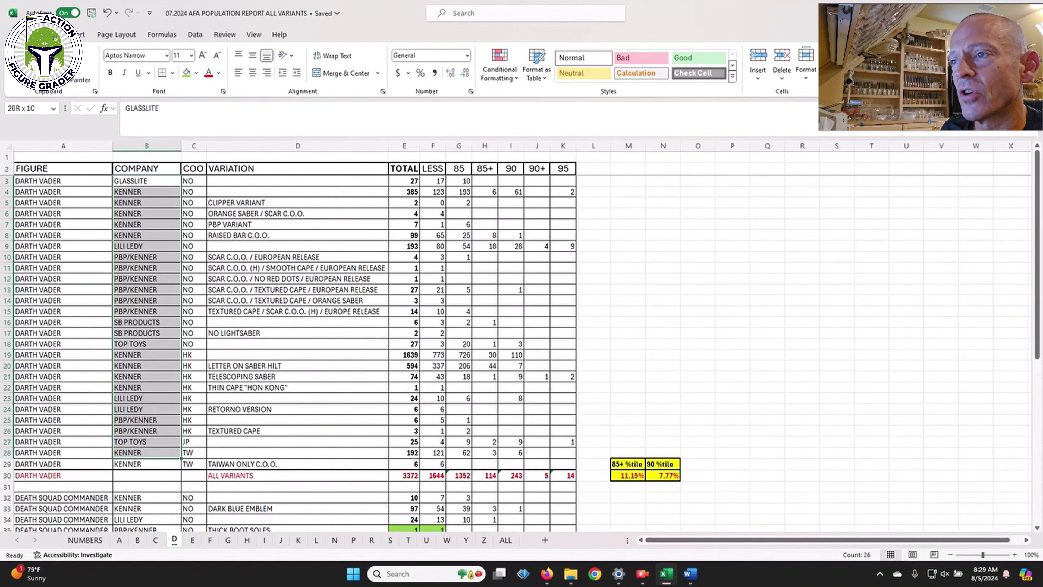
{"action": "left_click_drag", "start_coordinate": [146, 453], "coordinate": [147, 452]}
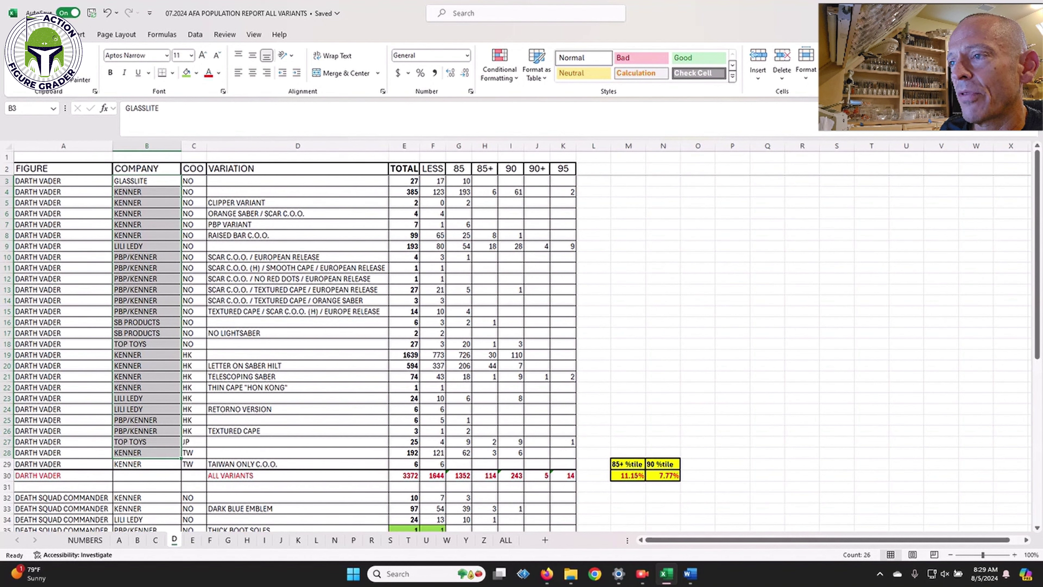
Step: Examine Darth Vader's no-COO Top Toys and SB Products totals and the LESS count of the Taiwan-only C.O.O. variant
{"action": "left_click", "coordinate": [404, 344]}
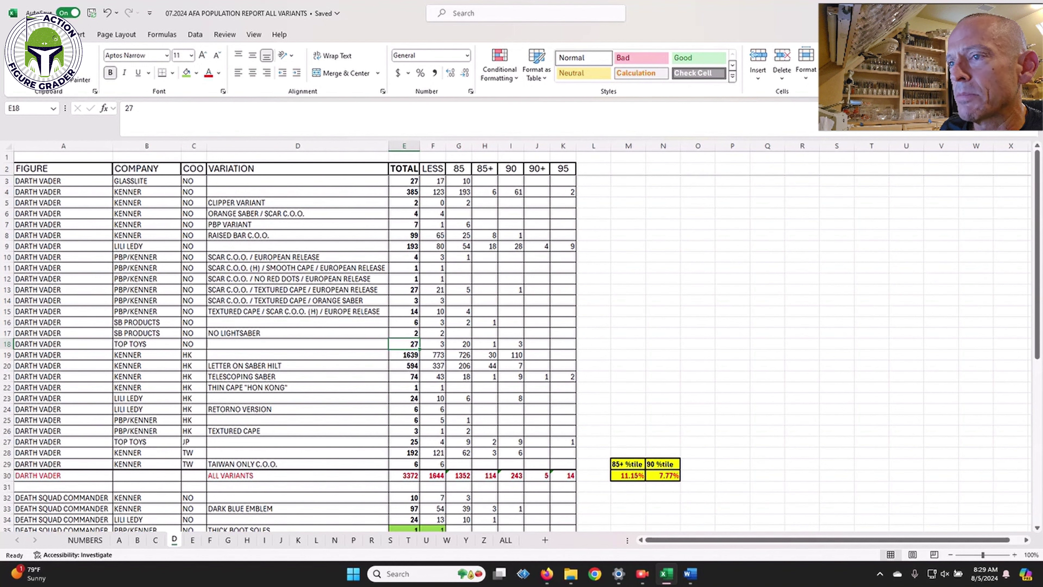
{"action": "mouse_move", "coordinate": [404, 322]}
{"action": "left_mouse_down"}
{"action": "mouse_move", "coordinate": [404, 344]}
{"action": "mouse_move", "coordinate": [404, 333]}
{"action": "left_mouse_up"}
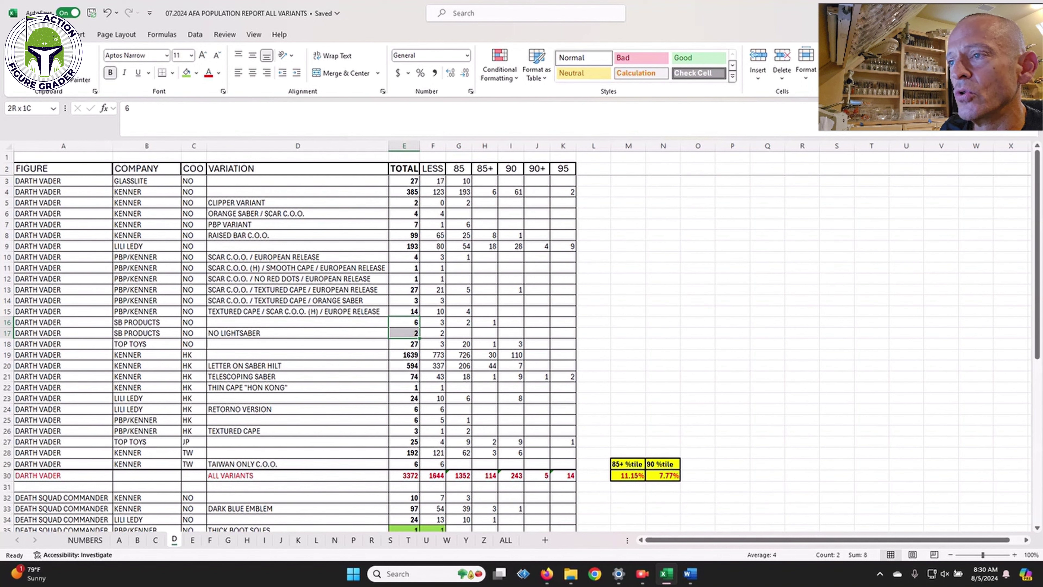
{"action": "left_click_drag", "start_coordinate": [404, 333], "coordinate": [404, 333]}
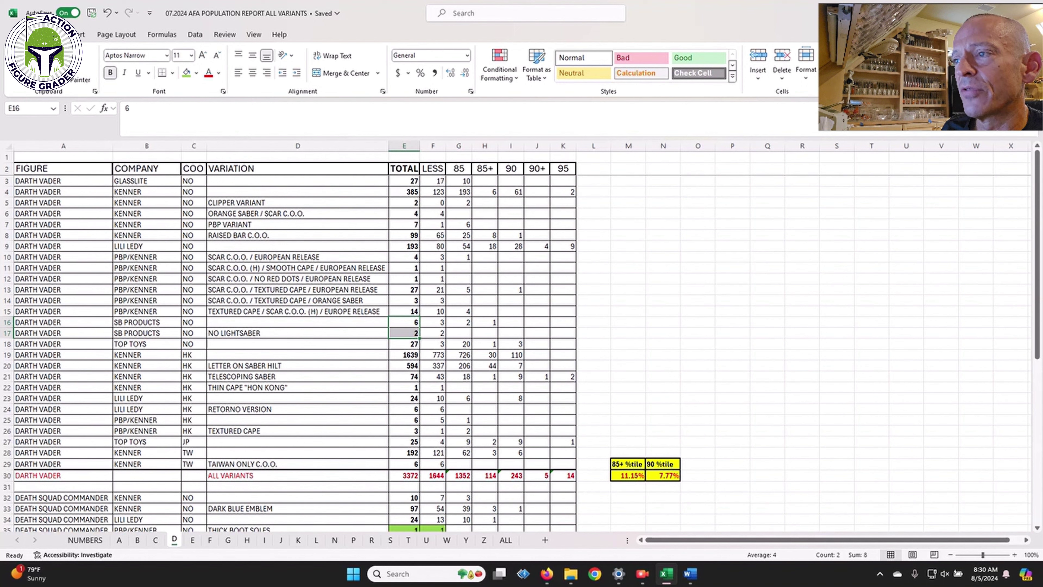
{"action": "left_click", "coordinate": [297, 464]}
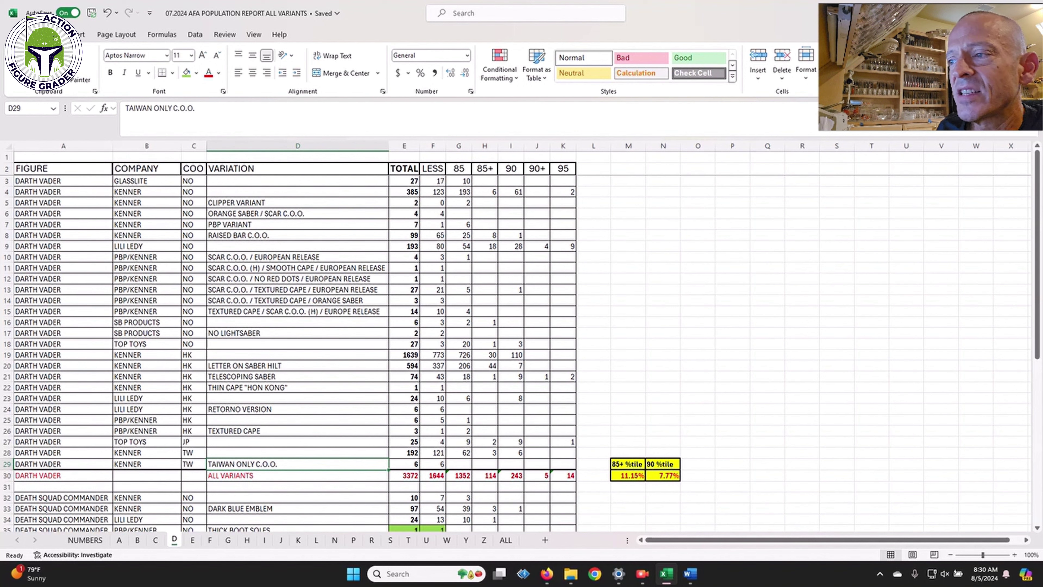
{"action": "left_click", "coordinate": [432, 464]}
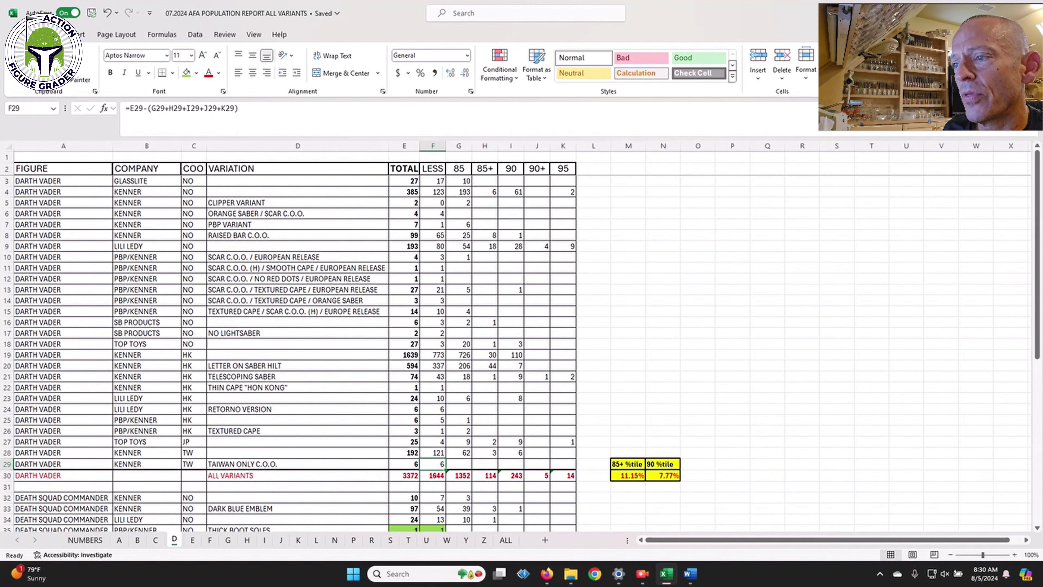
Step: On sheet E, examine the SB Products Emperor's Royal Guard without cloak or staff and the total for the Emperor with 2 left legs
{"action": "key", "text": "ctrl+Page_Down"}
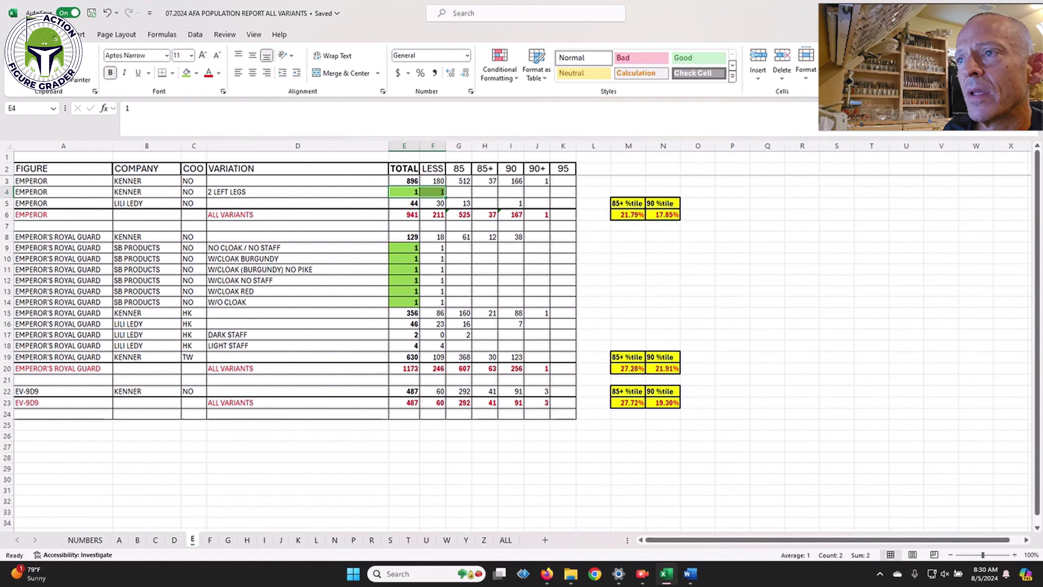
{"action": "left_click", "coordinate": [146, 248]}
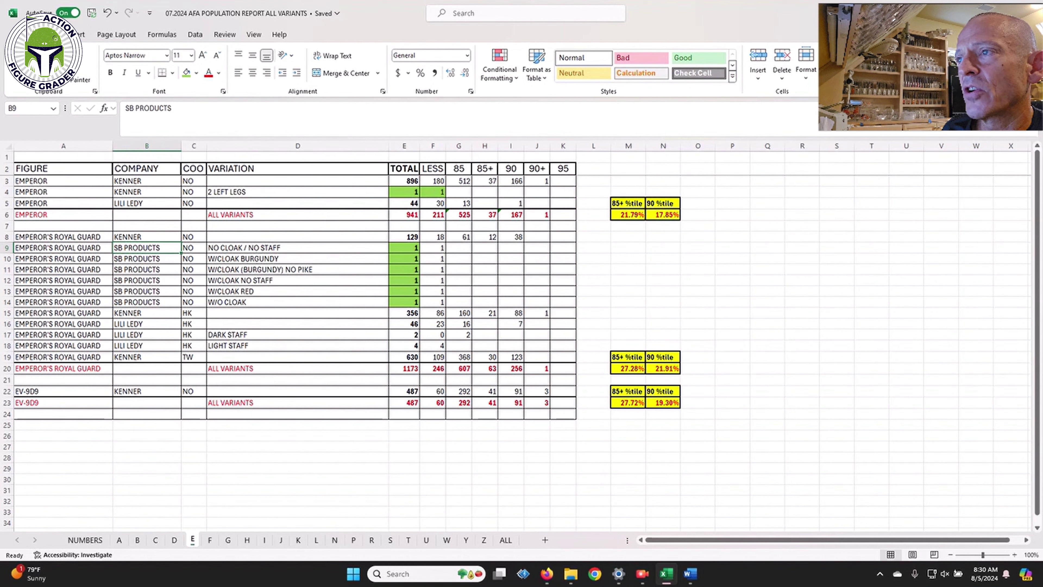
{"action": "left_click", "coordinate": [404, 192]}
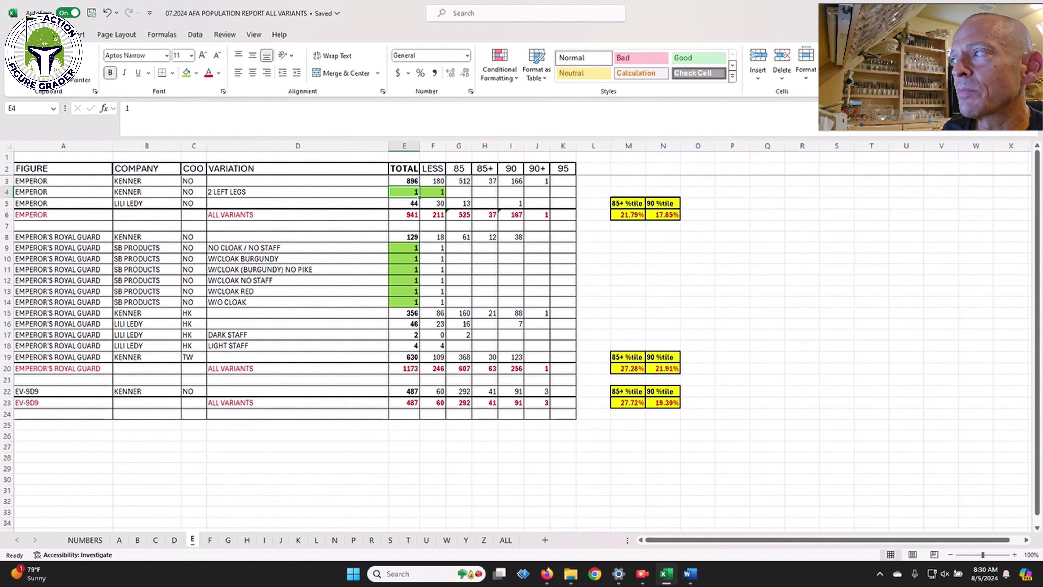
Step: Pass sheet F and examine the Lili Ledy General Madine on sheet G, checking its company and total
{"action": "key", "text": "ctrl+Page_Down"}
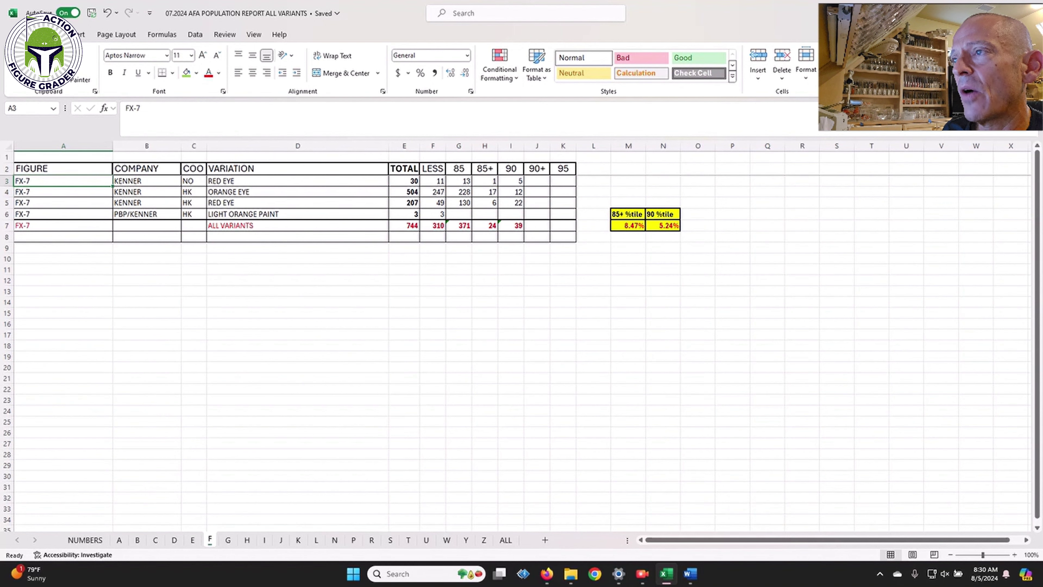
{"action": "key", "text": "ctrl+Page_Down"}
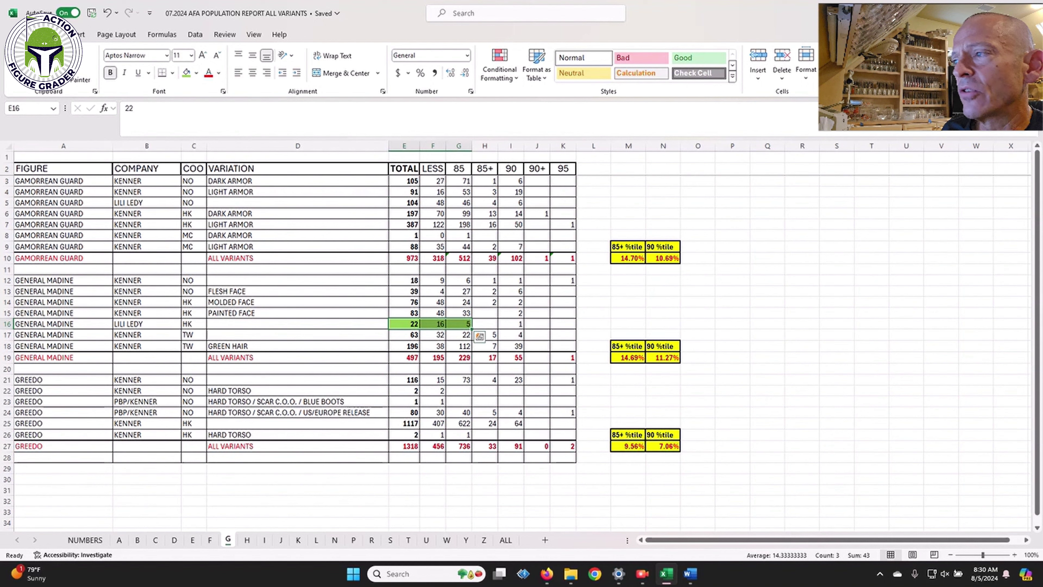
{"action": "left_click", "coordinate": [403, 324]}
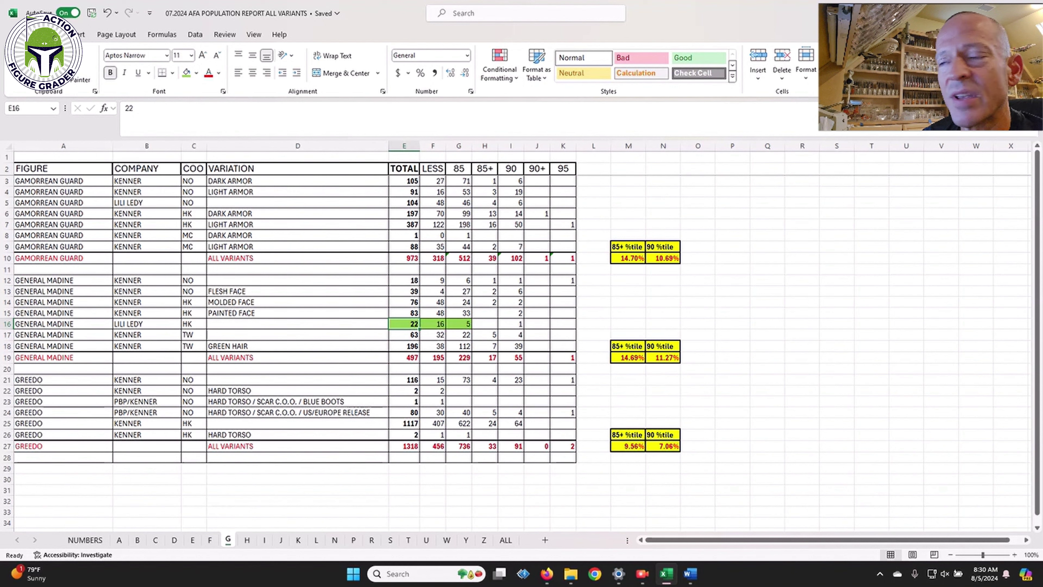
{"action": "left_click", "coordinate": [146, 324]}
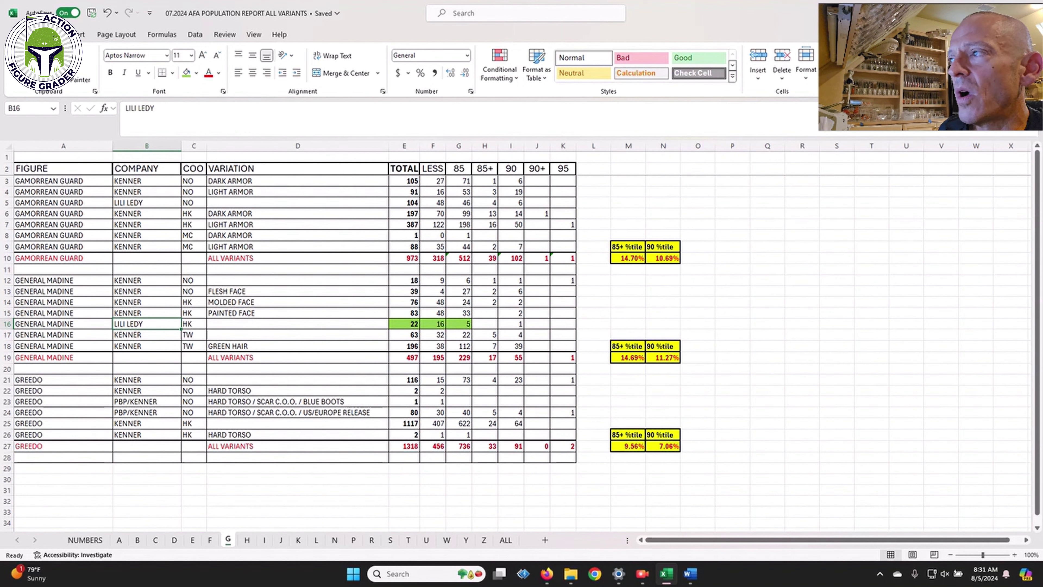
{"action": "left_click", "coordinate": [404, 323]}
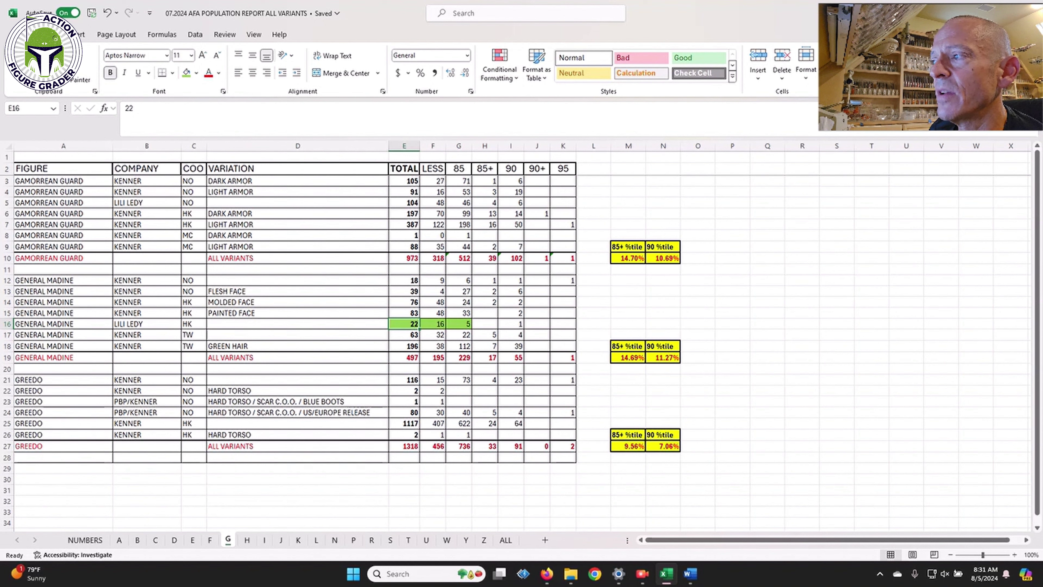
Step: Review the Lili Ledy General Madine's 85, 85+ and 90 grade counts individually and together
{"action": "left_click", "coordinate": [458, 324]}
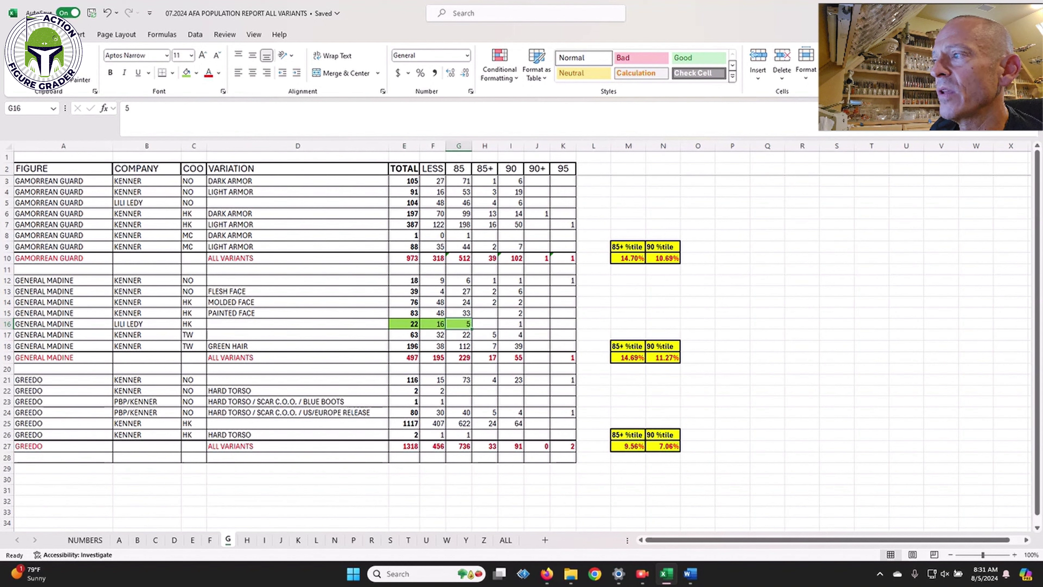
{"action": "key", "text": "Right"}
{"action": "key", "text": "Right"}
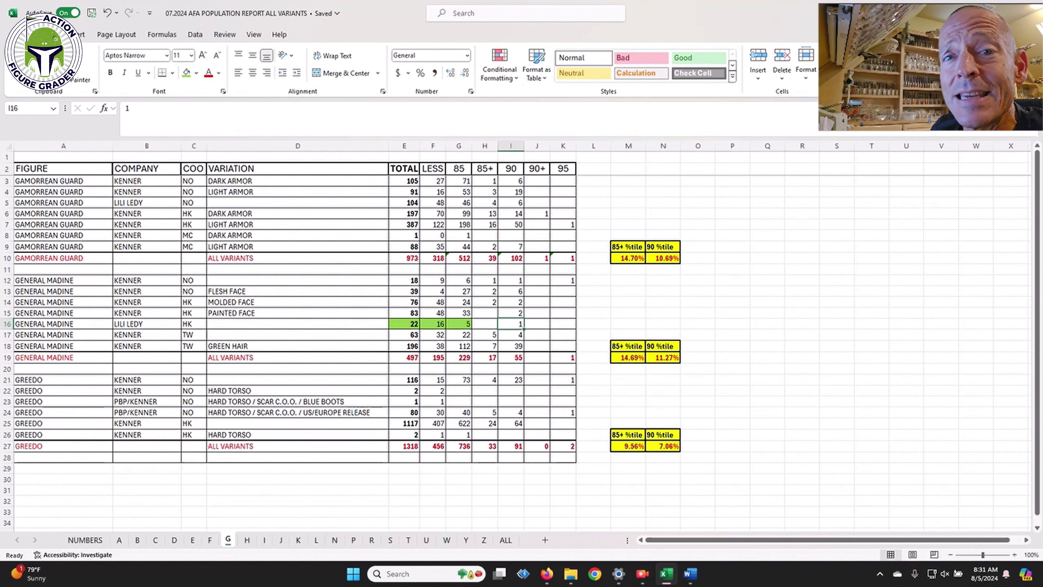
{"action": "left_click", "coordinate": [484, 323]}
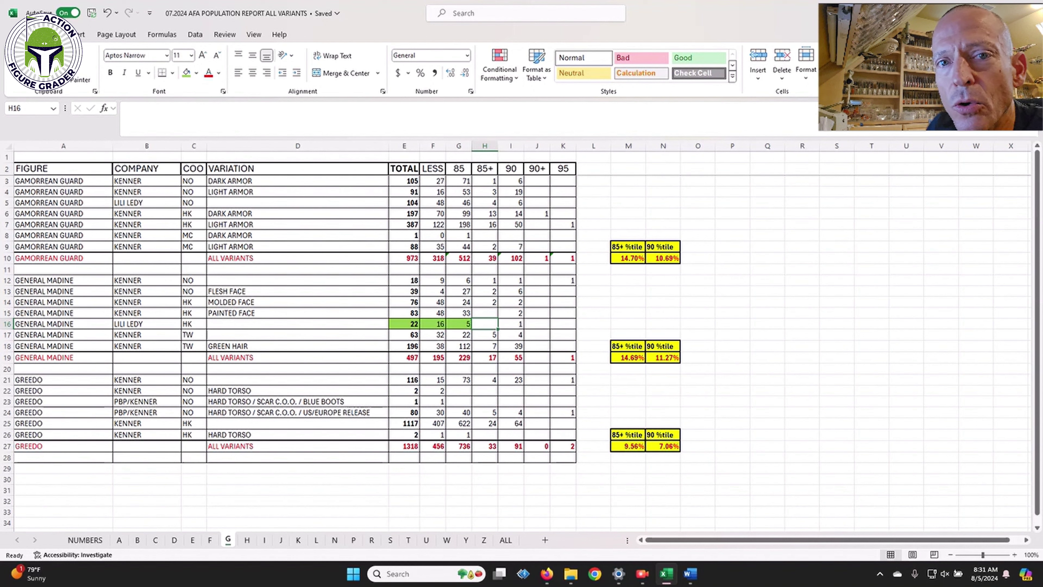
{"action": "left_click", "coordinate": [458, 324]}
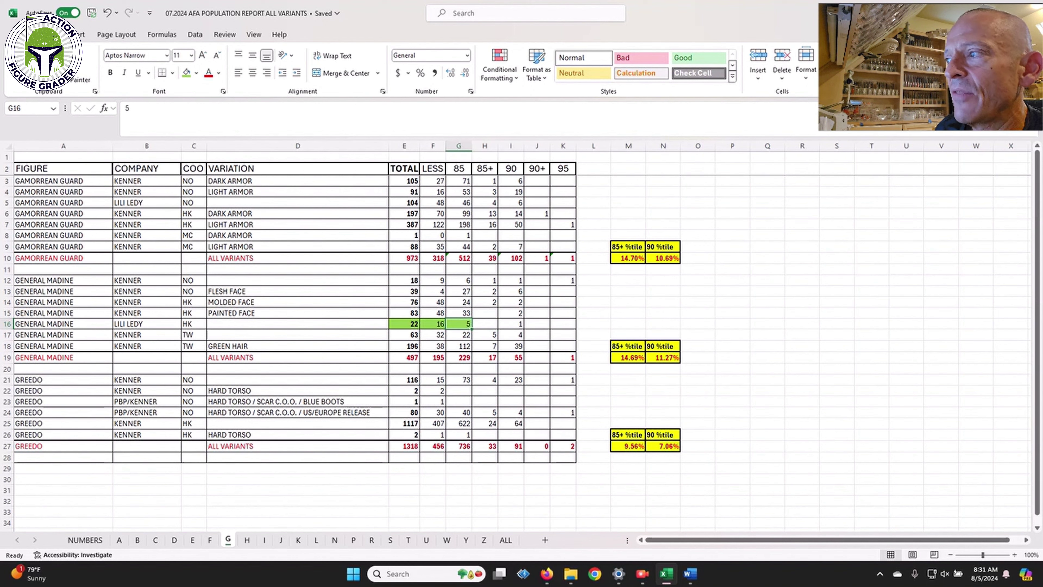
{"action": "left_click_drag", "start_coordinate": [463, 324], "coordinate": [518, 324]}
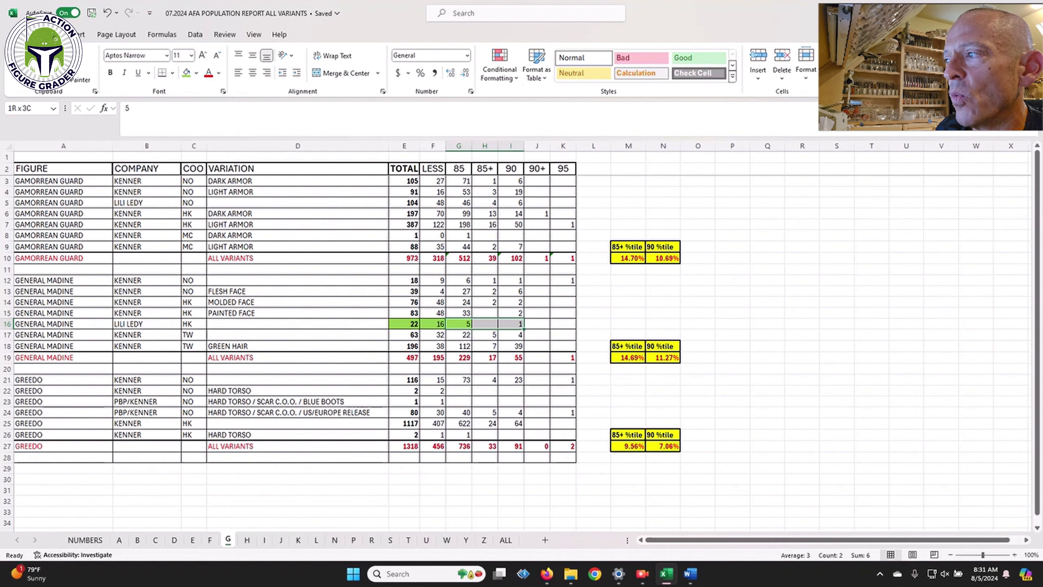
Step: Look through the Hammerhead and Han Solo variants on sheet H and the Imperial figures on sheet I
{"action": "left_click", "coordinate": [247, 540]}
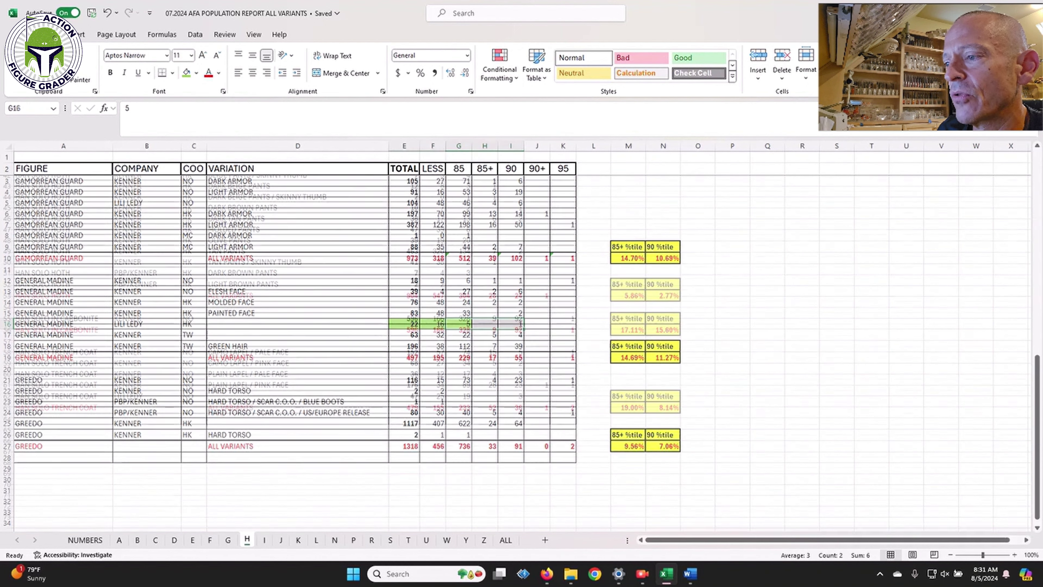
{"action": "scroll", "coordinate": [288, 338], "scroll_direction": "up", "scroll_amount": 12}
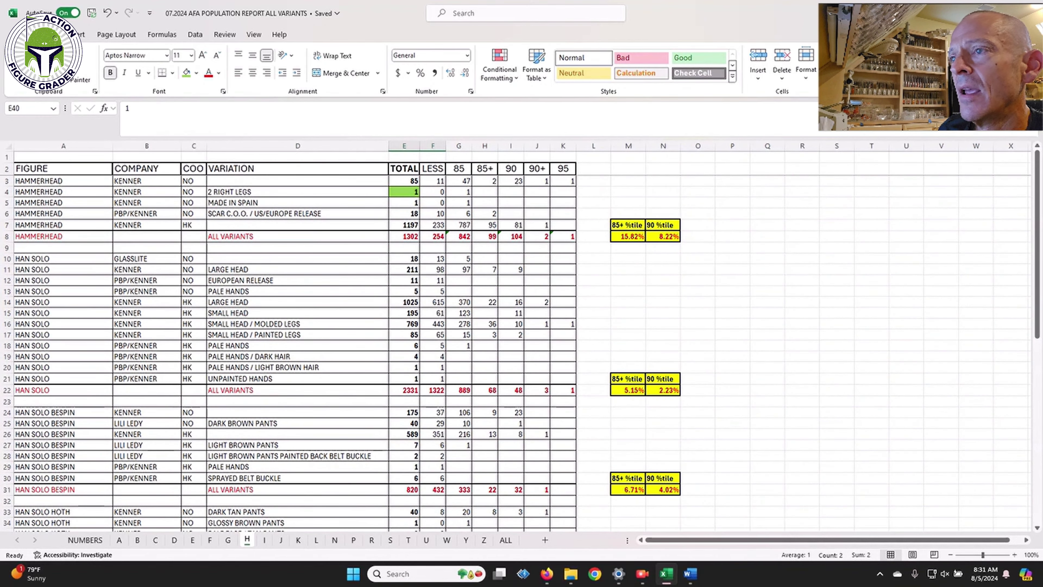
{"action": "key", "text": "ctrl+Page_Down"}
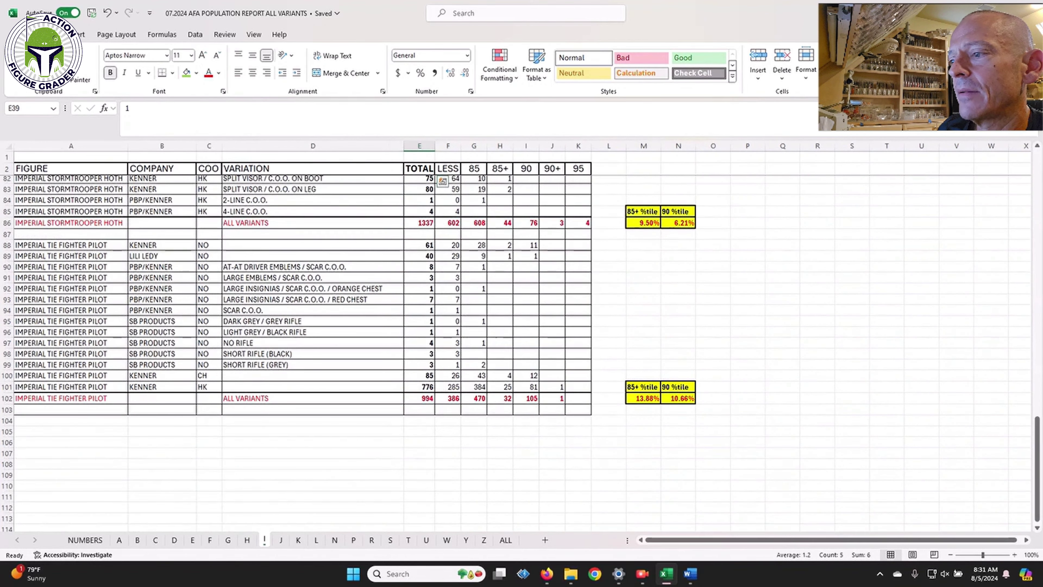
{"action": "scroll", "coordinate": [288, 329], "scroll_direction": "up", "scroll_amount": 8}
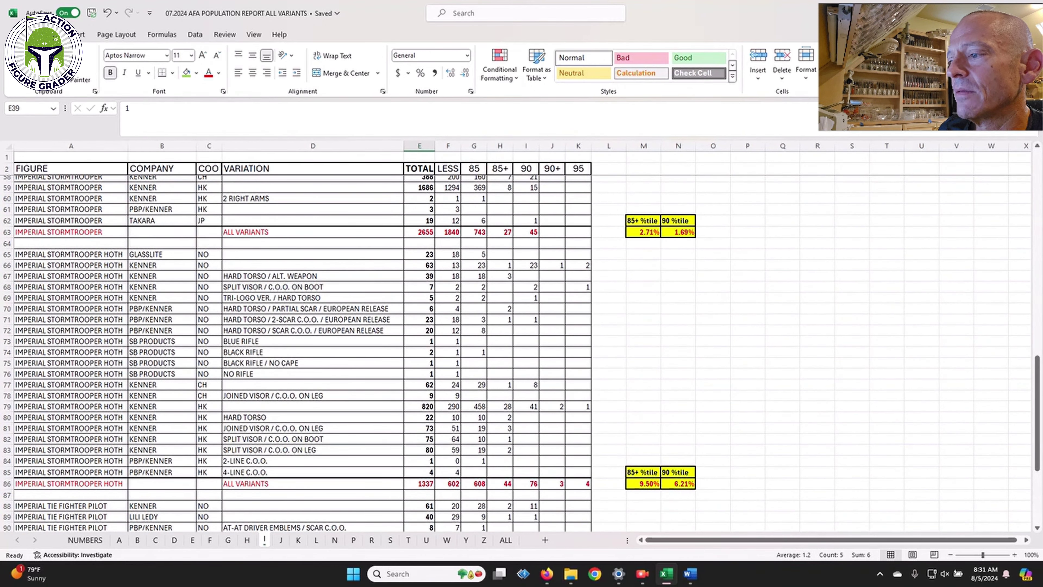
Step: On sheet ALL, examine the overall TOTALS row across every column from TOTAL to 95
{"action": "left_click", "coordinate": [505, 540]}
{"action": "scroll", "coordinate": [331, 354], "scroll_direction": "down", "scroll_amount": 20}
{"action": "scroll", "coordinate": [287, 329], "scroll_direction": "down", "scroll_amount": 20}
{"action": "scroll", "coordinate": [287, 328], "scroll_direction": "down", "scroll_amount": 20}
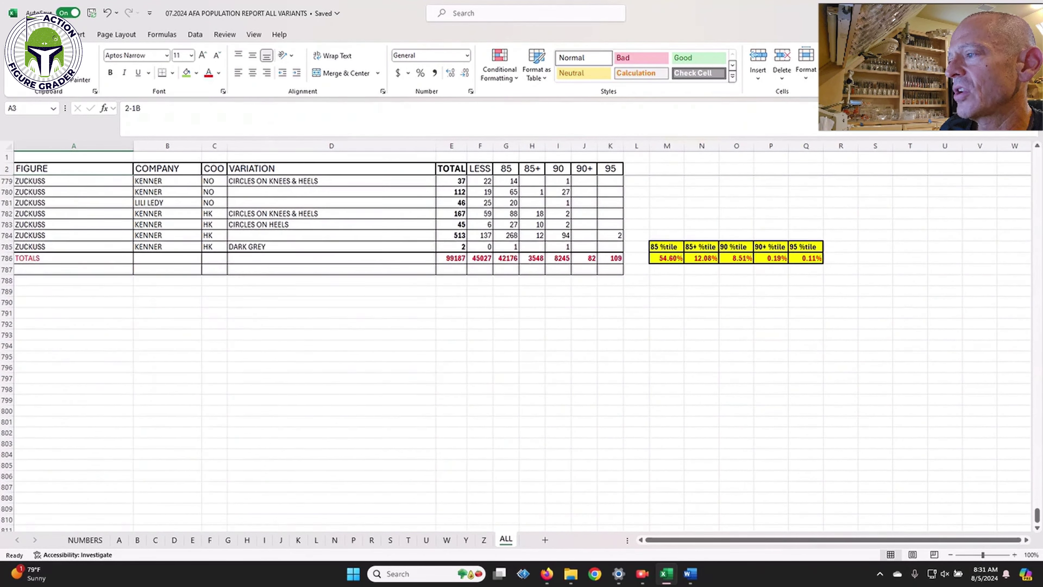
{"action": "scroll", "coordinate": [287, 329], "scroll_direction": "down", "scroll_amount": 5}
{"action": "scroll", "coordinate": [288, 328], "scroll_direction": "up", "scroll_amount": 10}
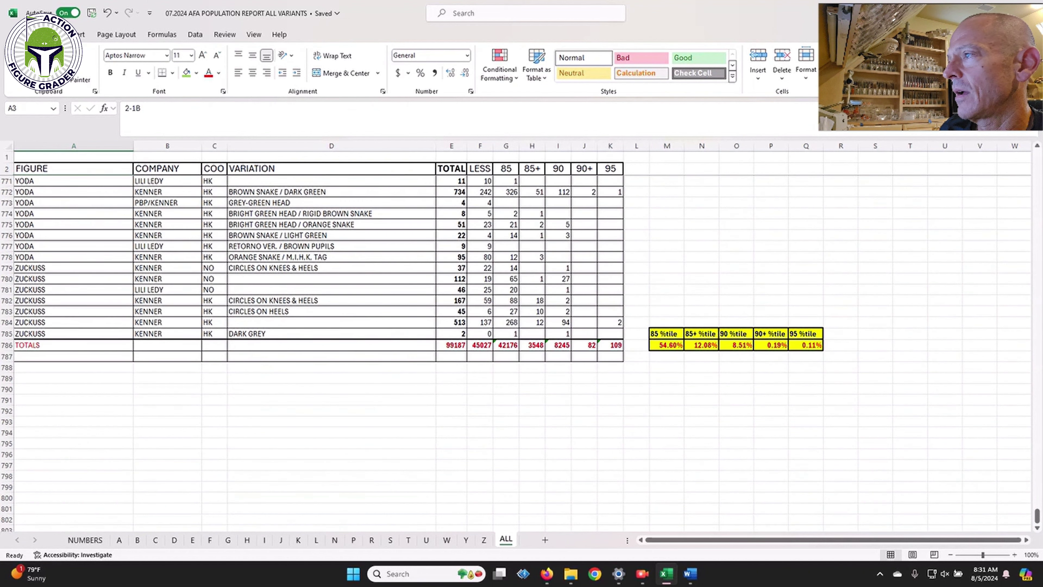
{"action": "left_click_drag", "start_coordinate": [451, 345], "coordinate": [609, 344]}
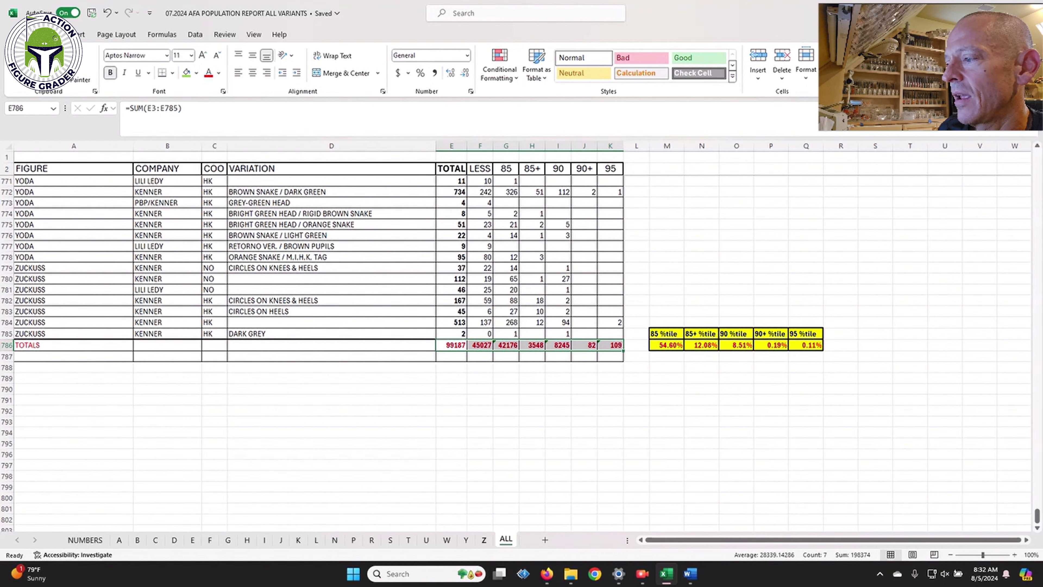
Step: Look back through sheets Z, Y, W, U and T, viewing their figures' variants and population totals
{"action": "key", "text": "ctrl+Page_Up"}
{"action": "key", "text": "ctrl+Page_Up"}
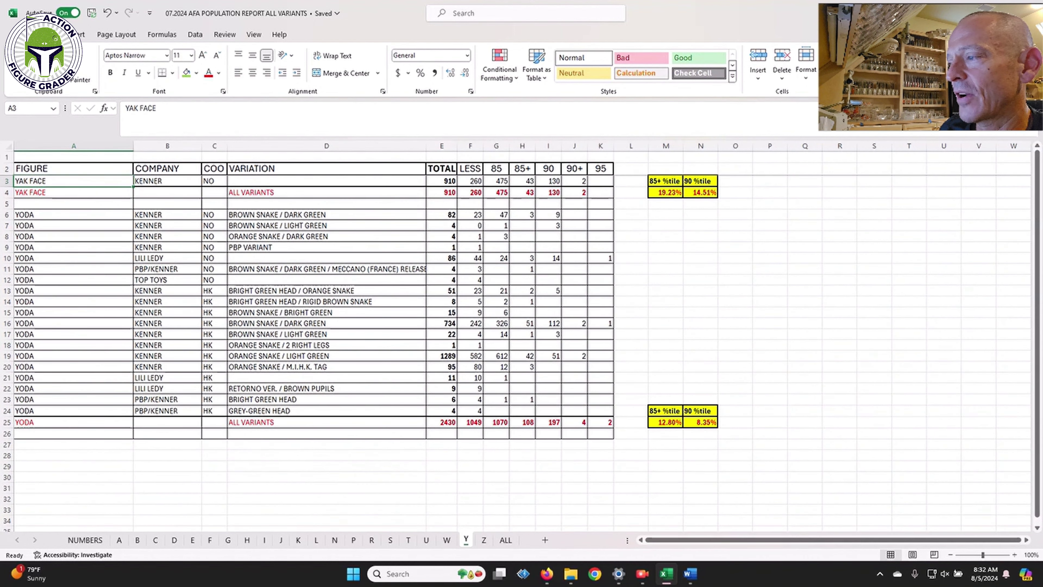
{"action": "key", "text": "ctrl+Page_Up"}
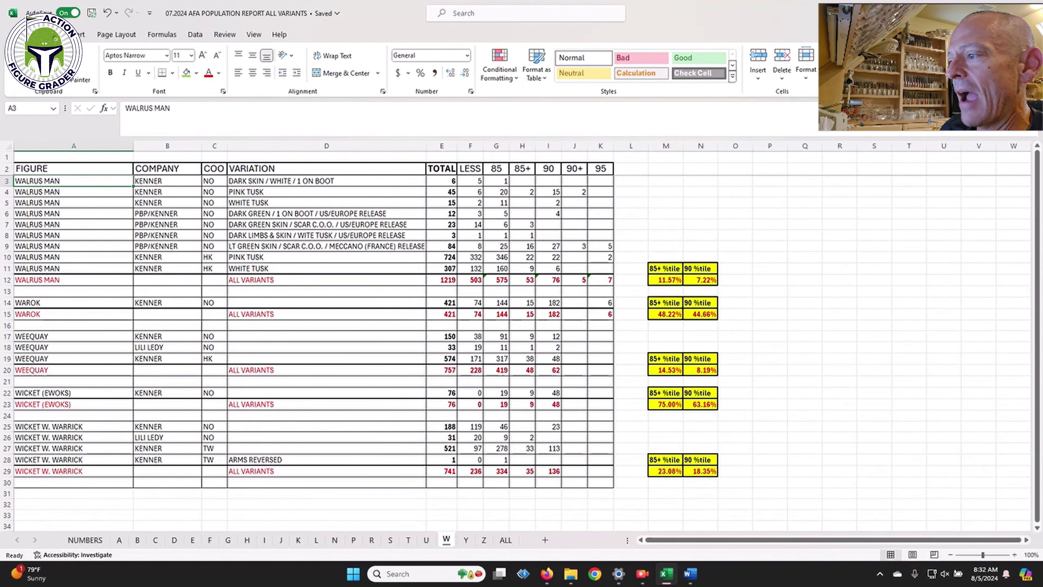
{"action": "key", "text": "ctrl+Page_Up"}
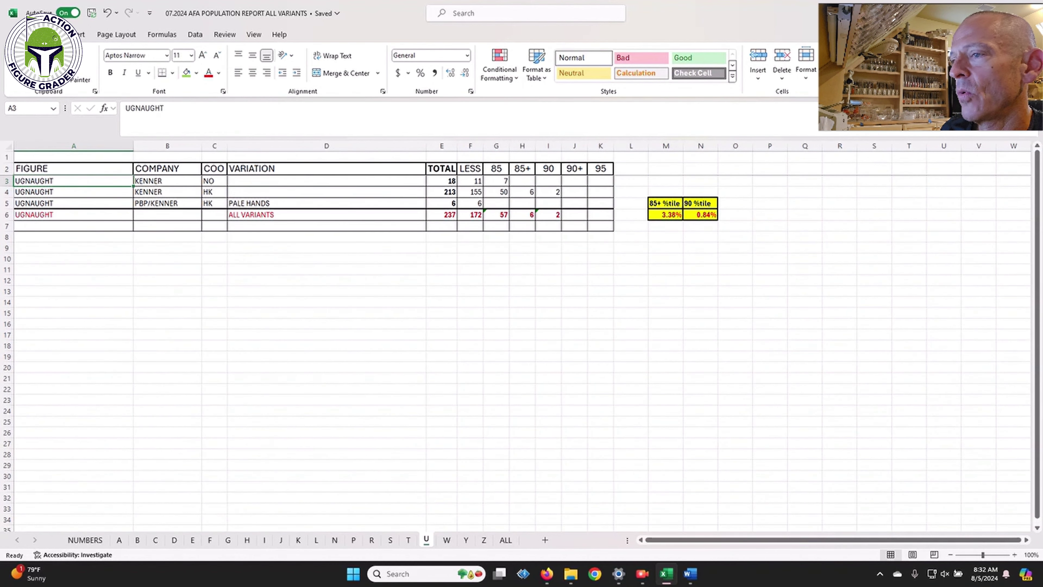
{"action": "key", "text": "ctrl+Page_Up"}
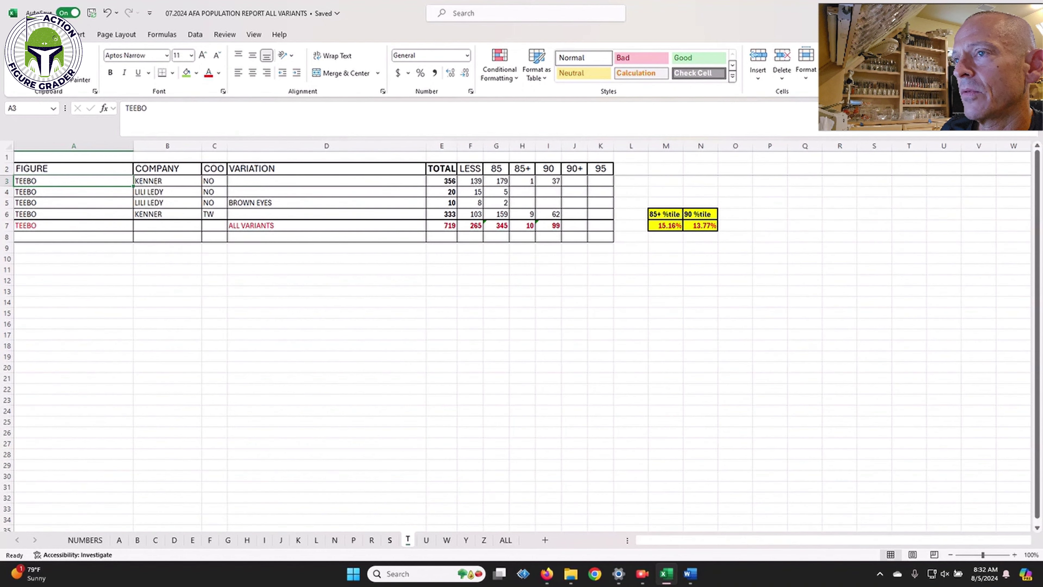
Step: Look through sheet S's figure variants and the R2-D2 to Rebel Commander population figures on sheet R
{"action": "key", "text": "ctrl+Page_Up"}
{"action": "scroll", "coordinate": [312, 350], "scroll_direction": "down", "scroll_amount": 8}
{"action": "scroll", "coordinate": [312, 350], "scroll_direction": "up", "scroll_amount": 8}
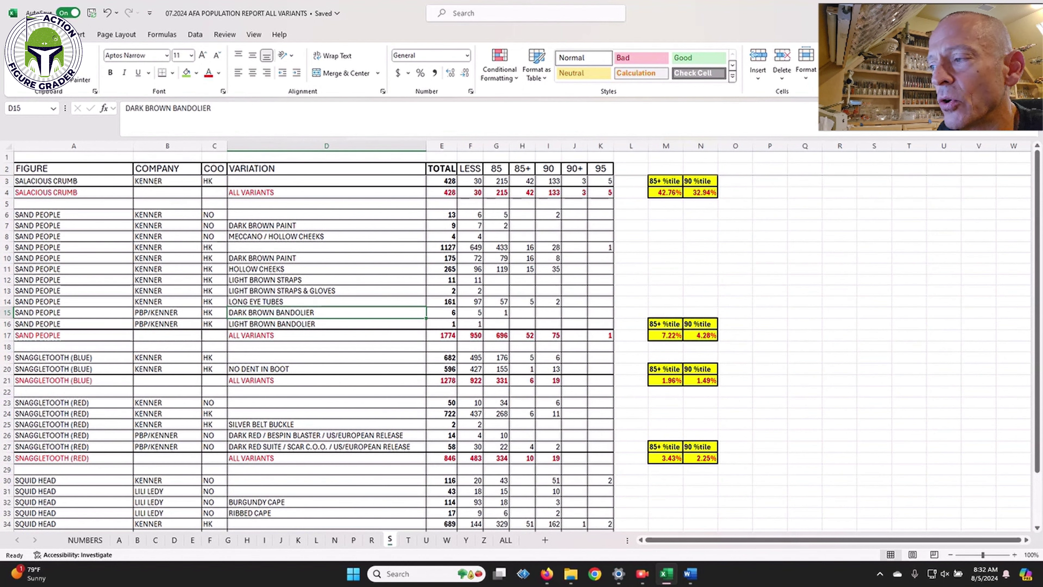
{"action": "key", "text": "ctrl+Page_Up"}
{"action": "scroll", "coordinate": [312, 349], "scroll_direction": "down", "scroll_amount": 8}
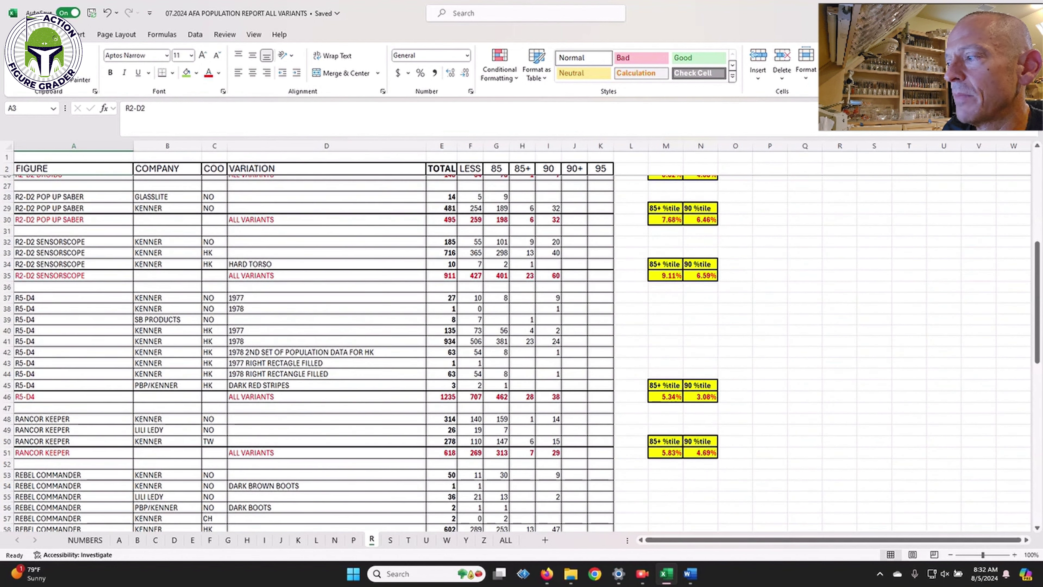
Step: Go back to the first R2-D2 rows on sheet R and select the Kenner R2-D2 Droid Factory total
{"action": "scroll", "coordinate": [313, 349], "scroll_direction": "up", "scroll_amount": 8}
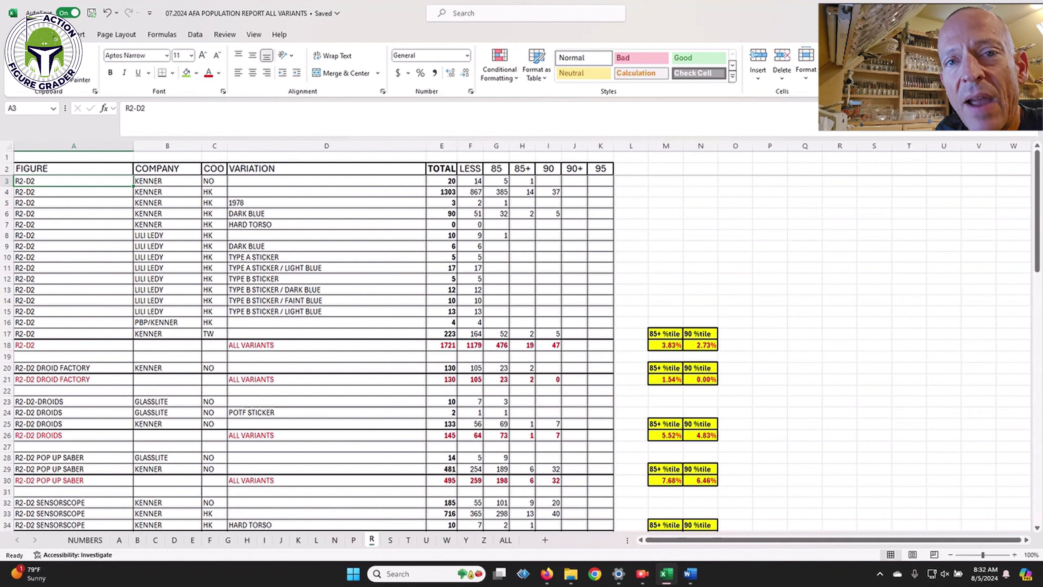
{"action": "left_click", "coordinate": [441, 368]}
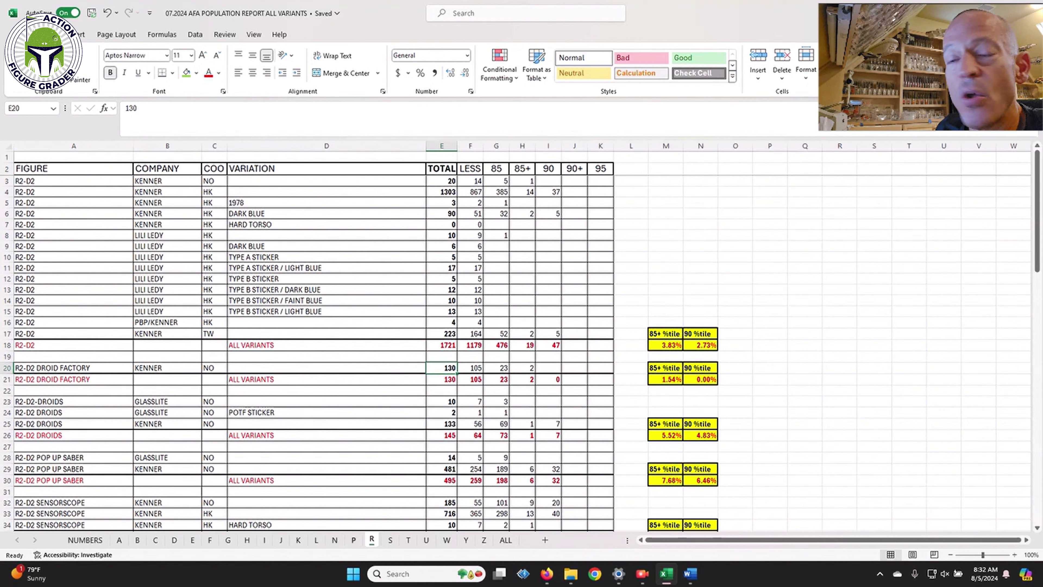
Step: Look back through the sheets from P to G, and return through H and I to the Jawa variants on sheet J
{"action": "key", "text": "ctrl+Page_Up"}
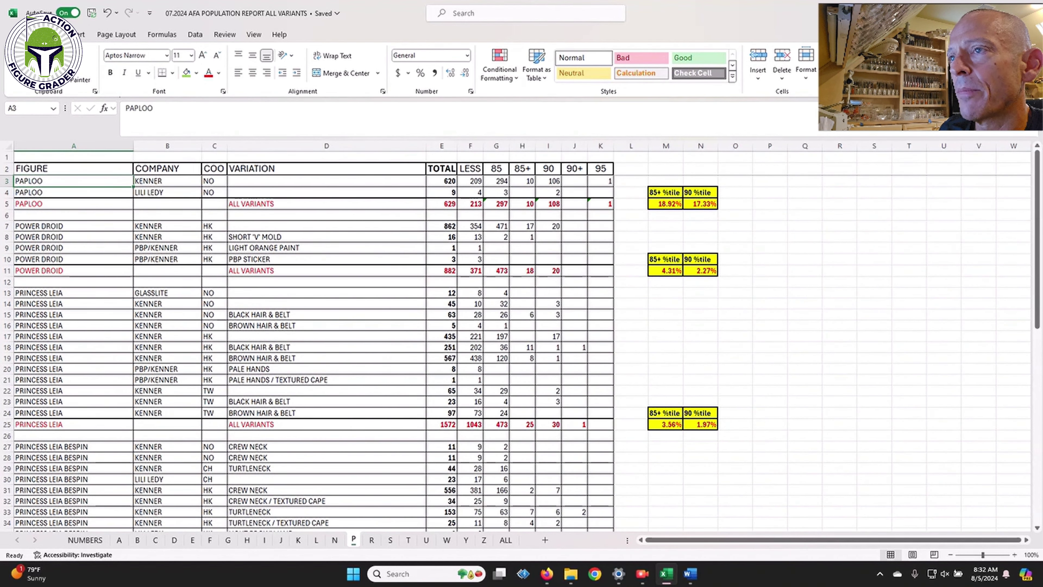
{"action": "key", "text": "ctrl+Page_Up"}
{"action": "key", "text": "ctrl+Page_Up"}
{"action": "key", "text": "ctrl+Page_Up"}
{"action": "key", "text": "ctrl+Page_Up"}
{"action": "key", "text": "ctrl+Page_Up"}
{"action": "key", "text": "ctrl+Page_Up"}
{"action": "key", "text": "ctrl+Page_Up"}
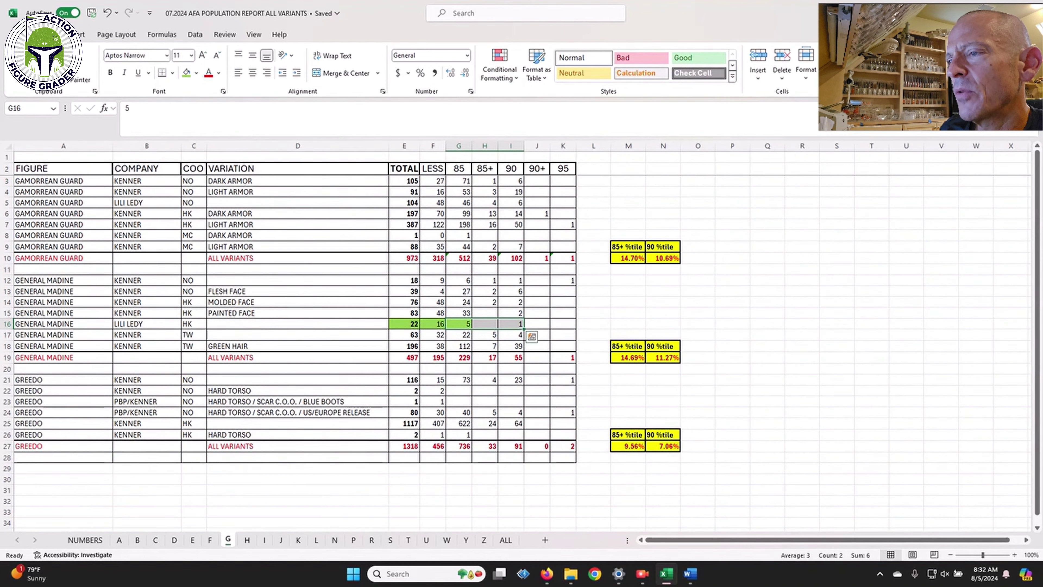
{"action": "key", "text": "ctrl+Page_Down"}
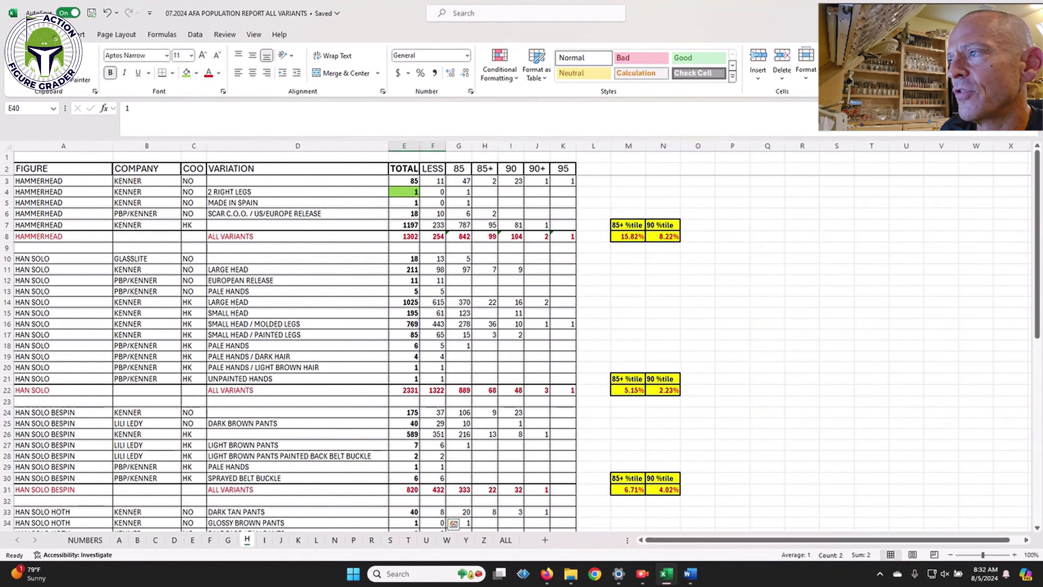
{"action": "key", "text": "ctrl+Page_Down"}
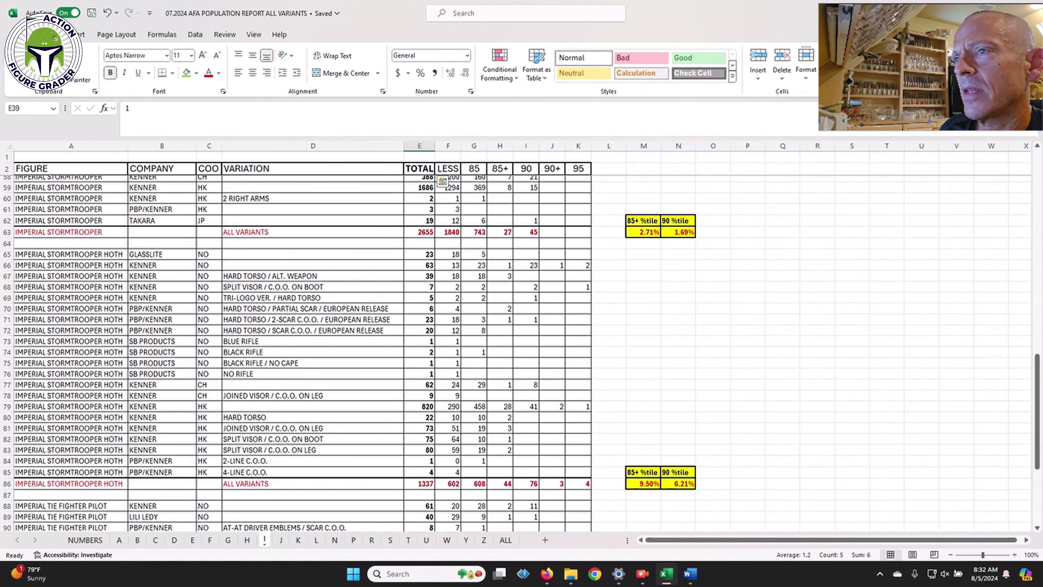
{"action": "key", "text": "ctrl+Page_Down"}
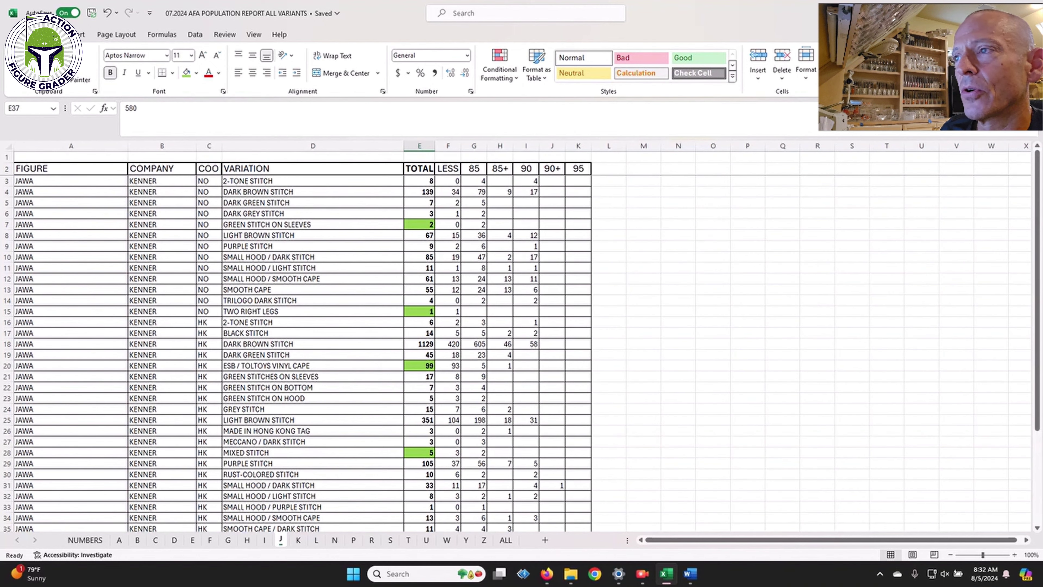
Step: Select the ALL VARIANTS total for Jawa at the end of sheet J's list
{"action": "scroll", "coordinate": [296, 345], "scroll_direction": "down", "scroll_amount": 3}
{"action": "scroll", "coordinate": [295, 345], "scroll_direction": "down", "scroll_amount": 3}
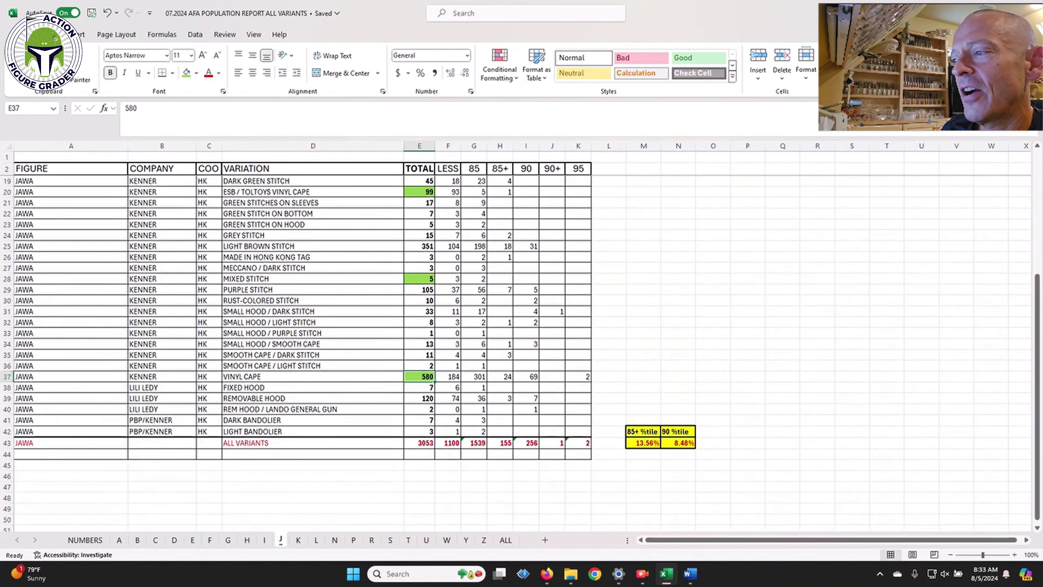
{"action": "left_click", "coordinate": [419, 453]}
{"action": "left_click", "coordinate": [419, 443]}
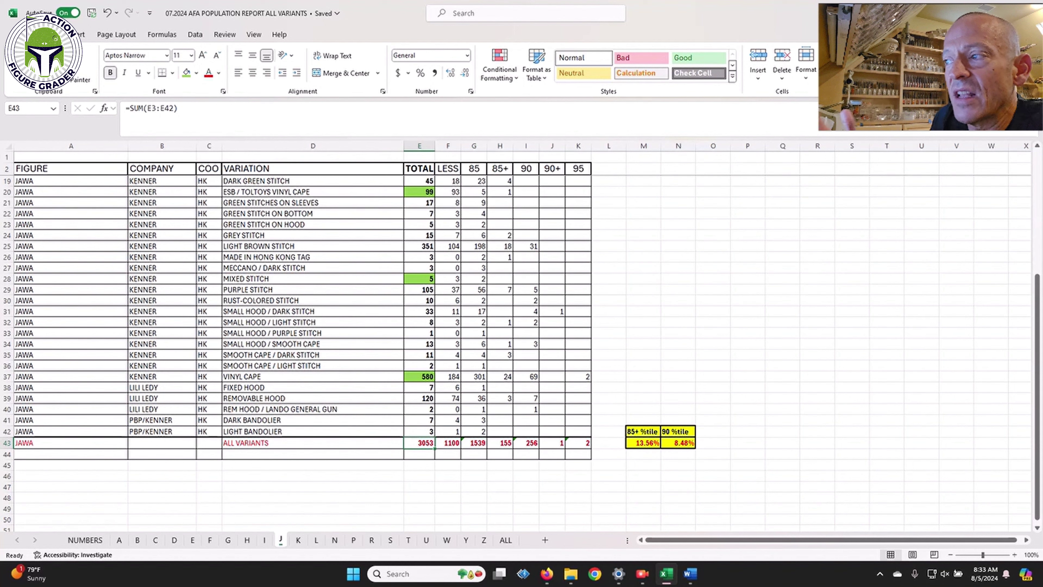
Step: Check the Jawa VINYL CAPE total and select its counts for grades 85 through 95
{"action": "left_click", "coordinate": [419, 376]}
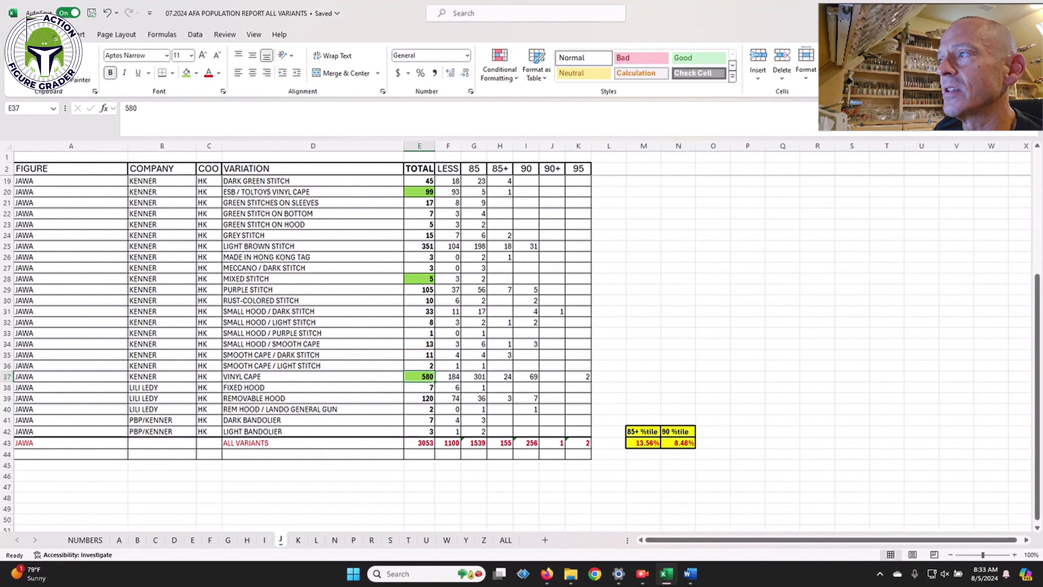
{"action": "left_click_drag", "start_coordinate": [476, 376], "coordinate": [583, 378]}
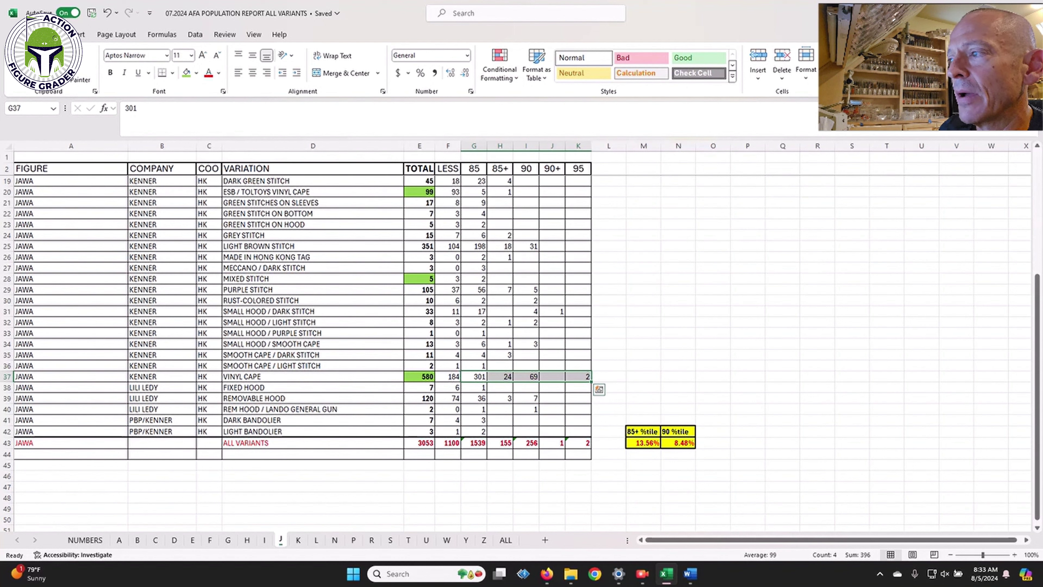
{"action": "left_click", "coordinate": [474, 376]}
{"action": "left_click_drag", "start_coordinate": [474, 376], "coordinate": [578, 377]}
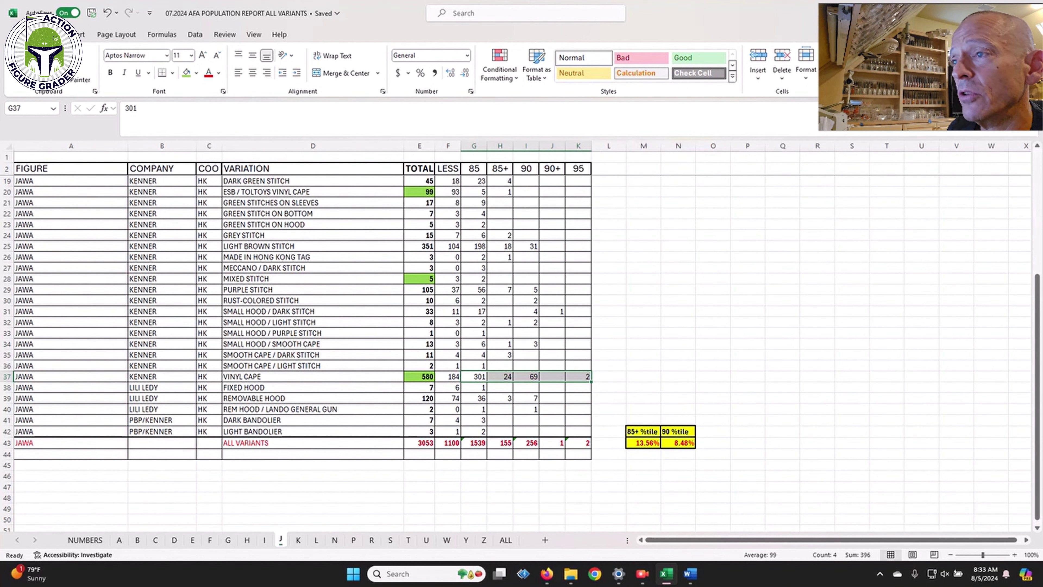
Step: Check the totals of the ESB / TOLTOYS VINYL CAPE and TWO RIGHT LEGS Jawa variants
{"action": "scroll", "coordinate": [312, 349], "scroll_direction": "up", "scroll_amount": 3}
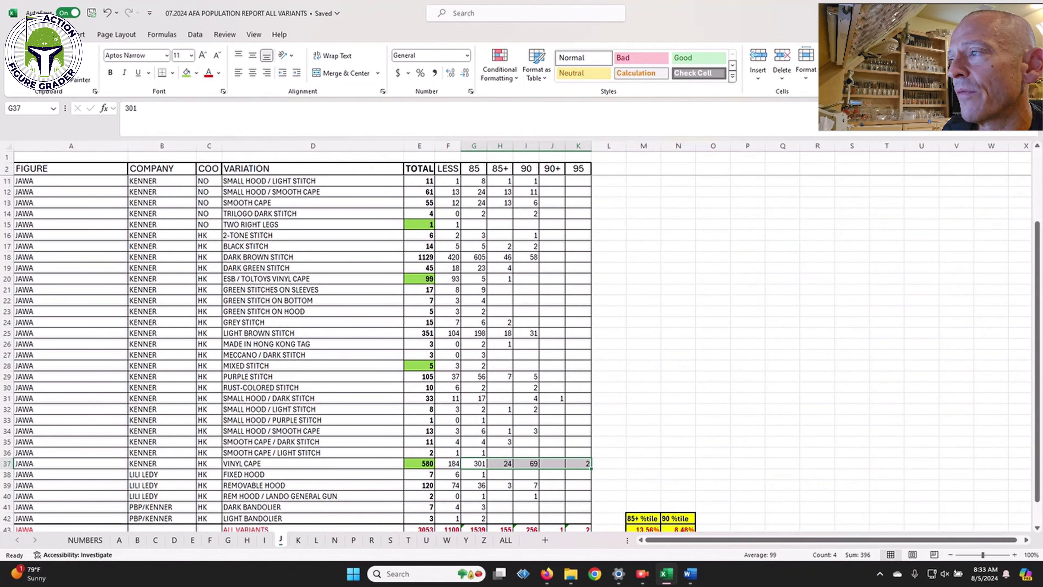
{"action": "left_click", "coordinate": [418, 279]}
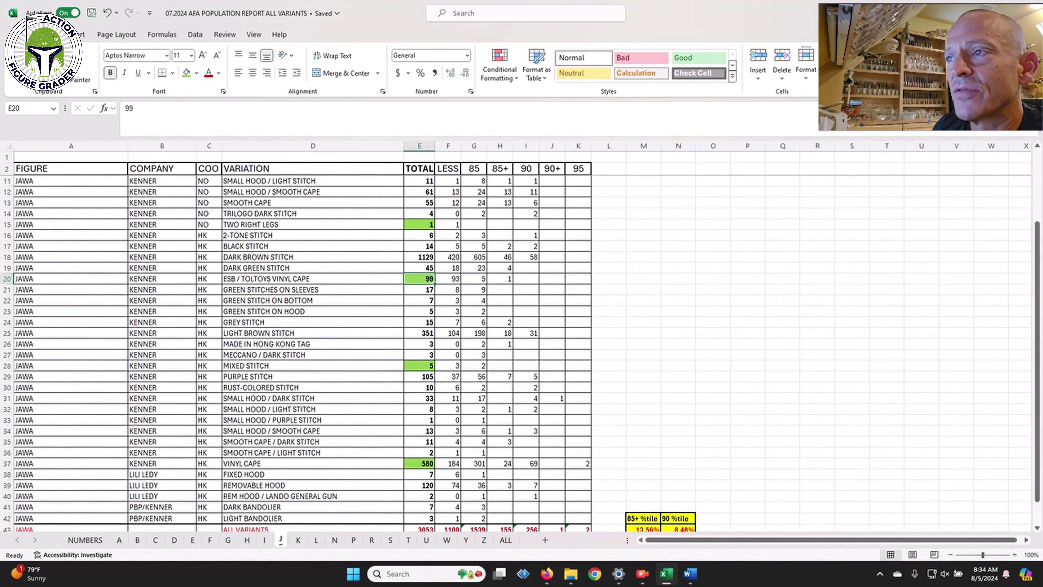
{"action": "scroll", "coordinate": [296, 353], "scroll_direction": "up", "scroll_amount": 3}
{"action": "left_click", "coordinate": [312, 311]}
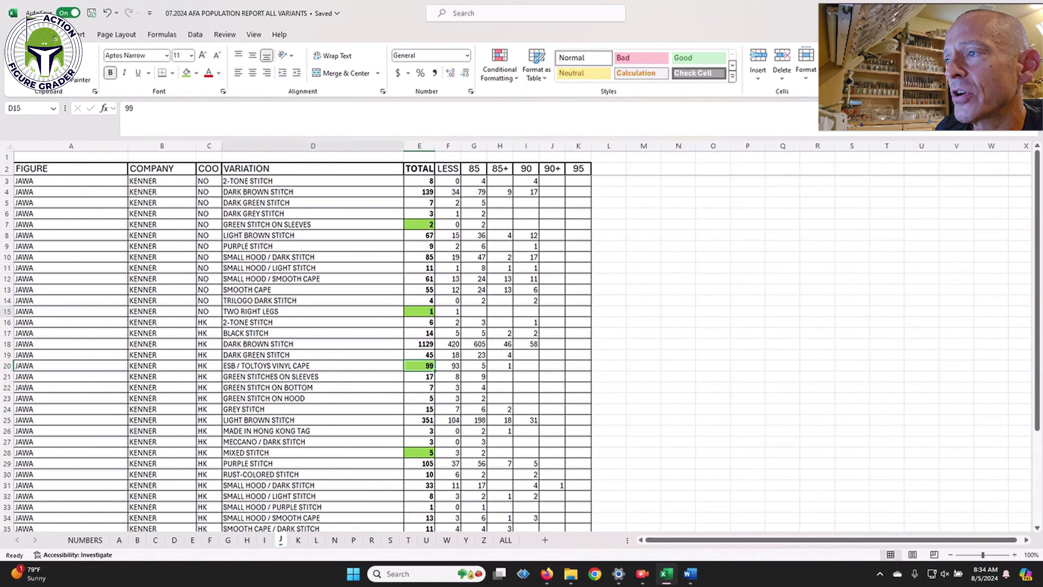
{"action": "left_click_drag", "start_coordinate": [312, 311], "coordinate": [419, 311]}
{"action": "left_click", "coordinate": [419, 311]}
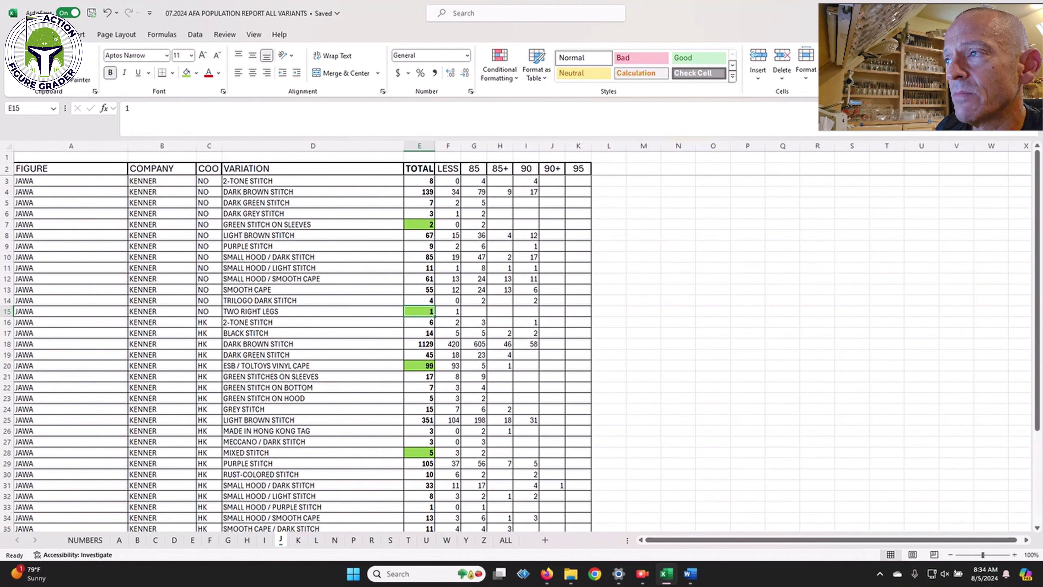
Step: Check the Jawa totals for the NO-COO GREEN STITCH ON SLEEVES and the HK BLACK STITCH variants
{"action": "left_click", "coordinate": [312, 225]}
{"action": "left_click_drag", "start_coordinate": [312, 224], "coordinate": [418, 225]}
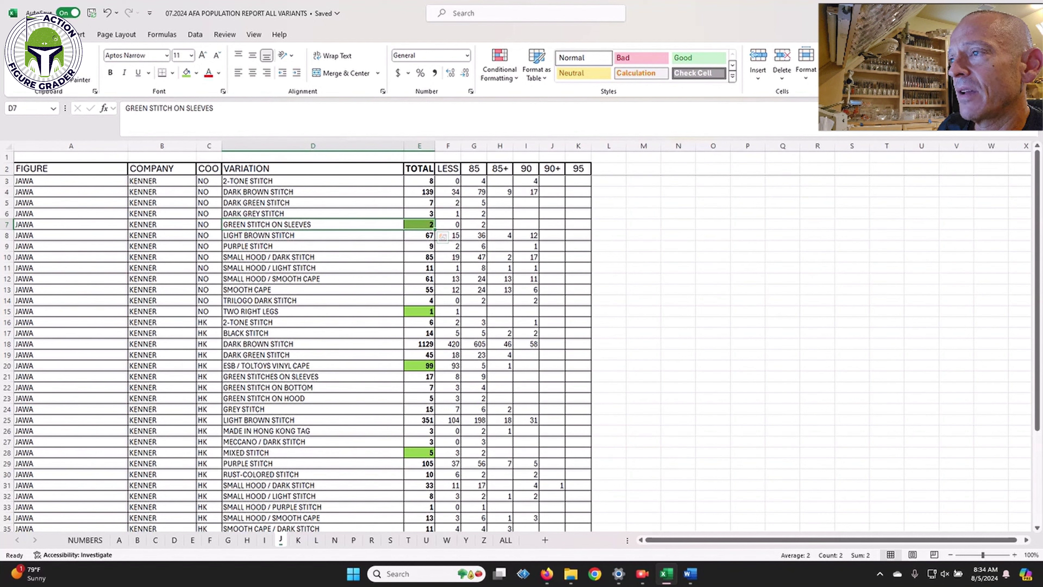
{"action": "left_click", "coordinate": [313, 203]}
{"action": "left_click", "coordinate": [313, 224]}
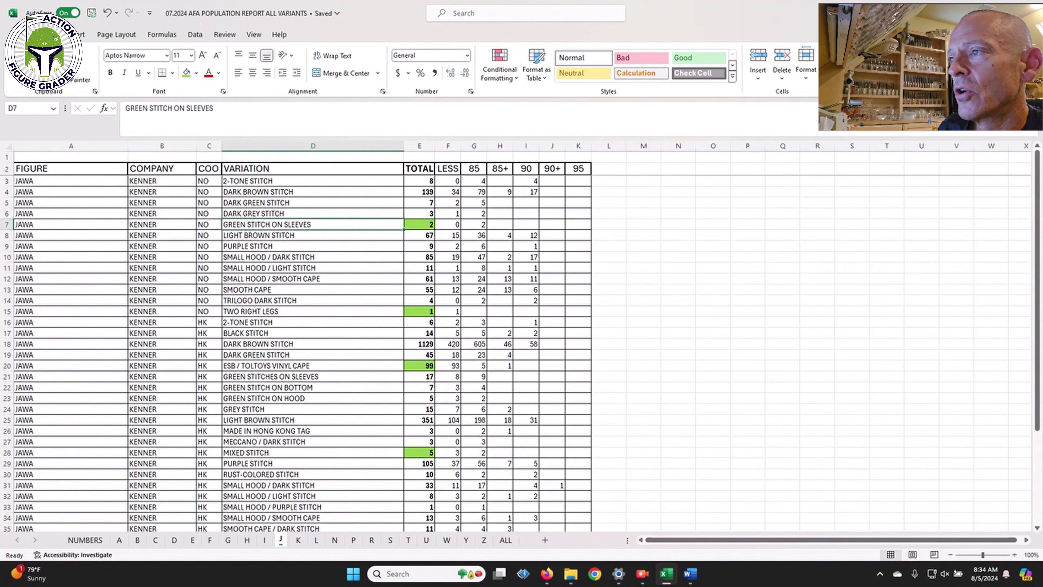
{"action": "left_click", "coordinate": [419, 225]}
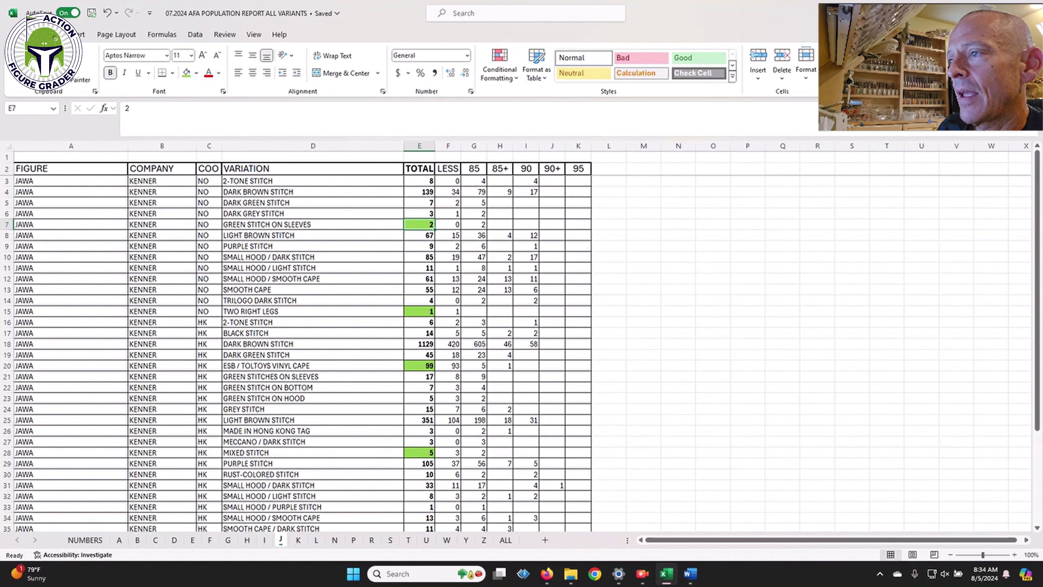
{"action": "left_click", "coordinate": [419, 333]}
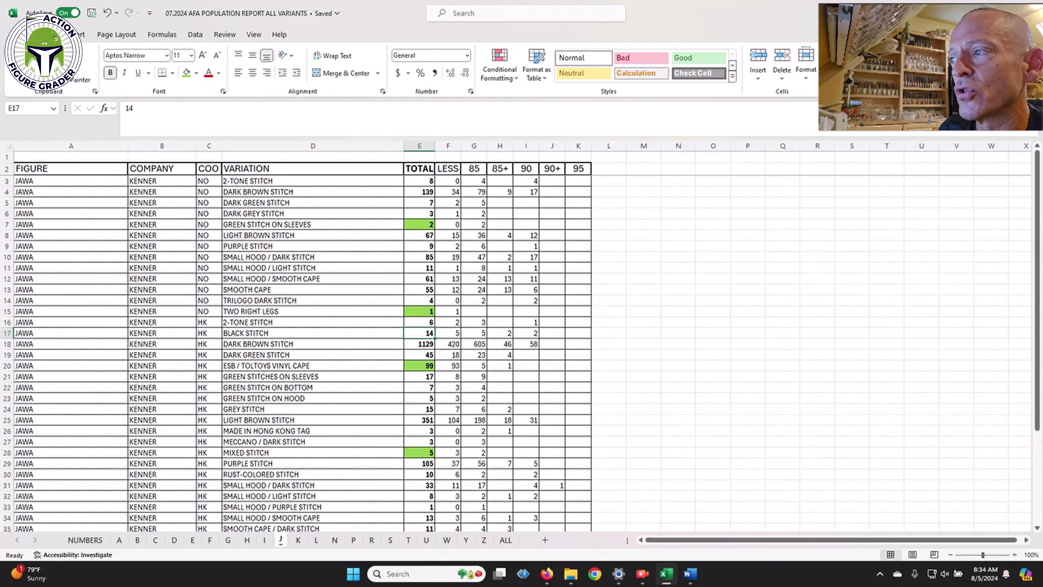
Step: Find the RUST-COLORED STITCH Jawa variant further down the list and select its total
{"action": "scroll", "coordinate": [296, 353], "scroll_direction": "down", "scroll_amount": 3}
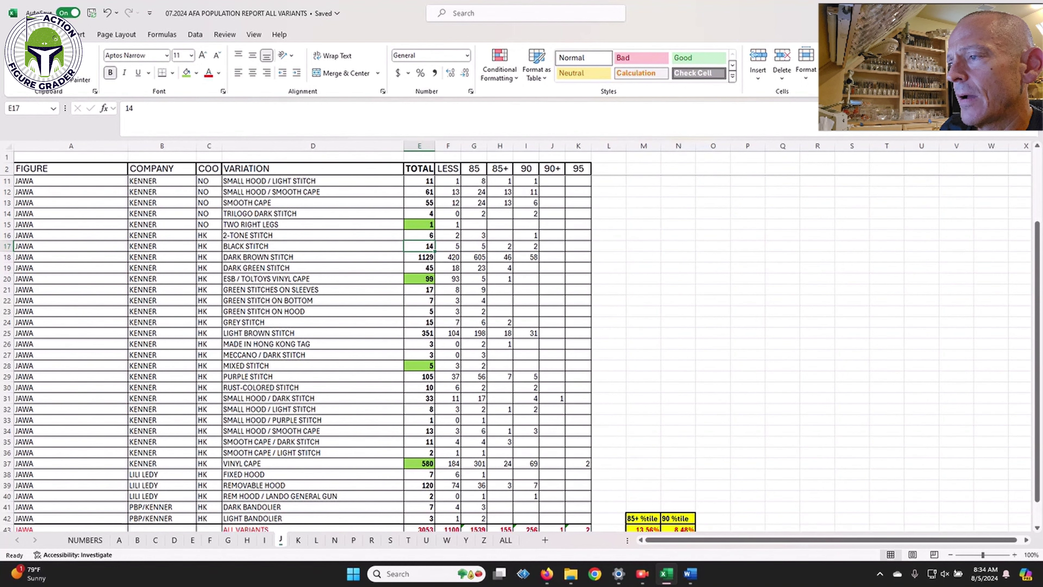
{"action": "scroll", "coordinate": [296, 353], "scroll_direction": "down", "scroll_amount": 3}
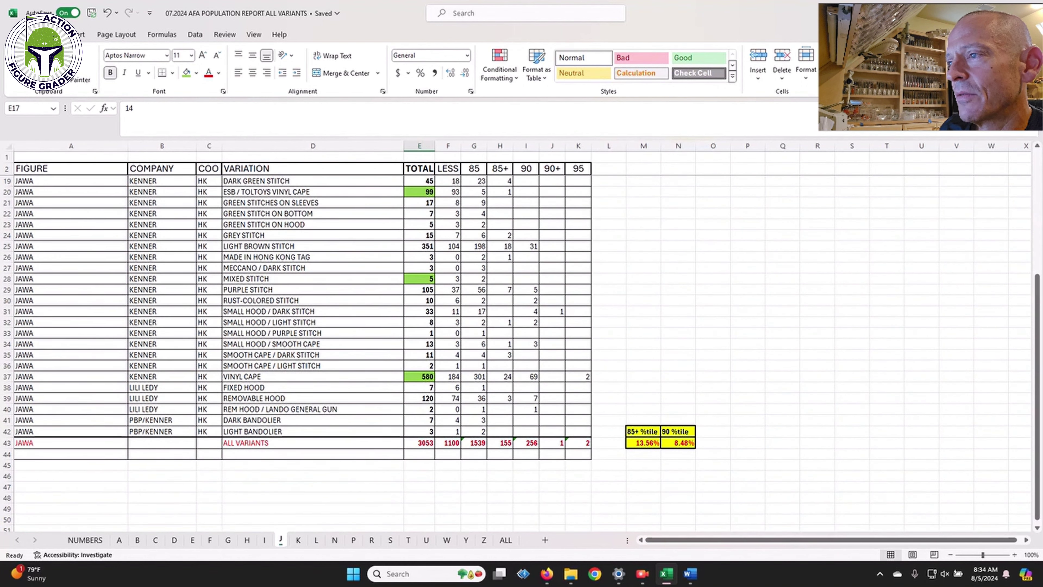
{"action": "left_click", "coordinate": [312, 300]}
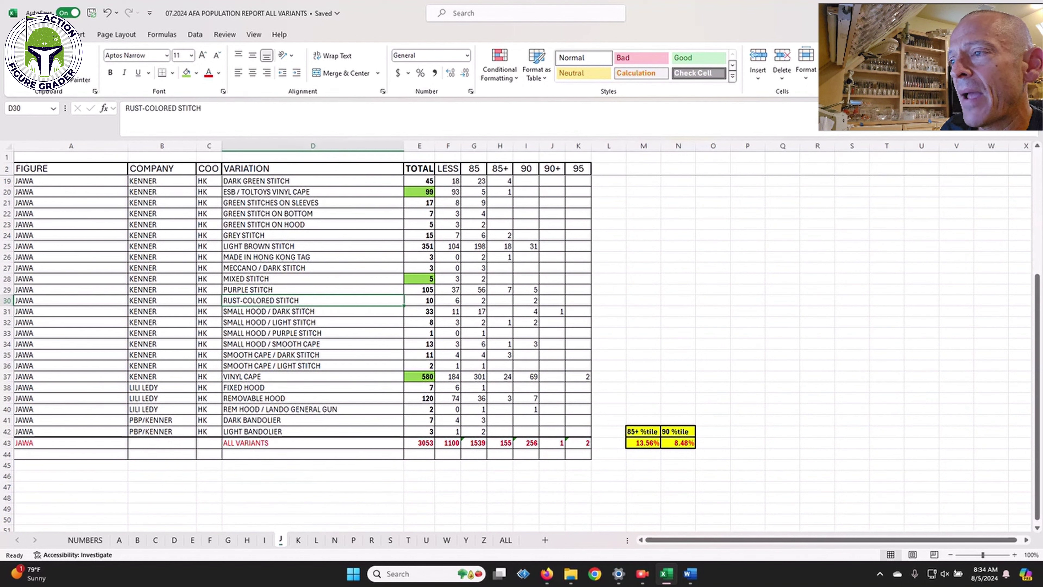
{"action": "left_click", "coordinate": [419, 300]}
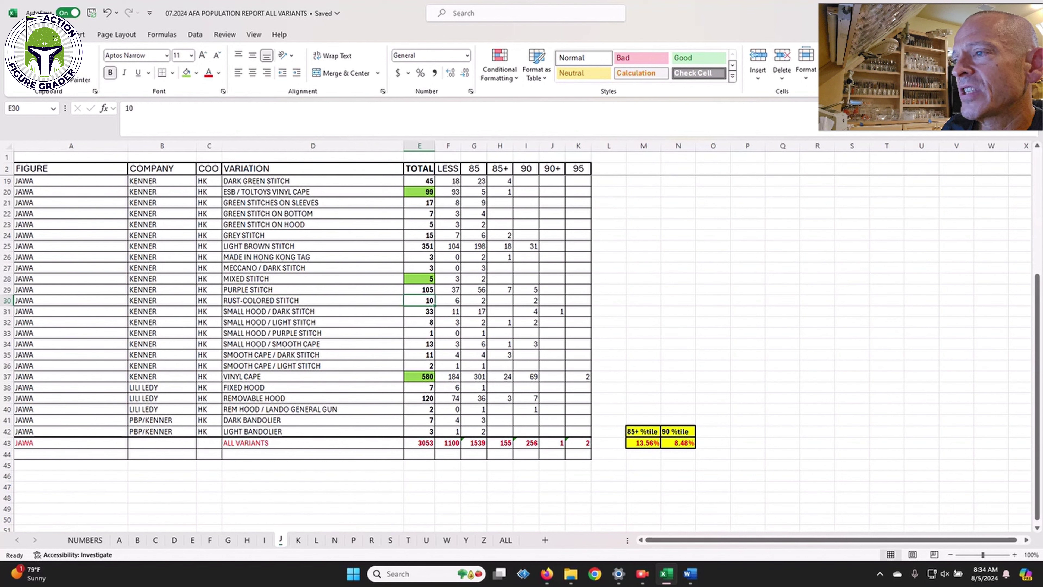
Step: Go through the Lili Ledy Jawa rows: FIXED HOOD, REMOVABLE HOOD with its total, and REM HOOD / LANDO GENERAL GUN
{"action": "left_click", "coordinate": [312, 387]}
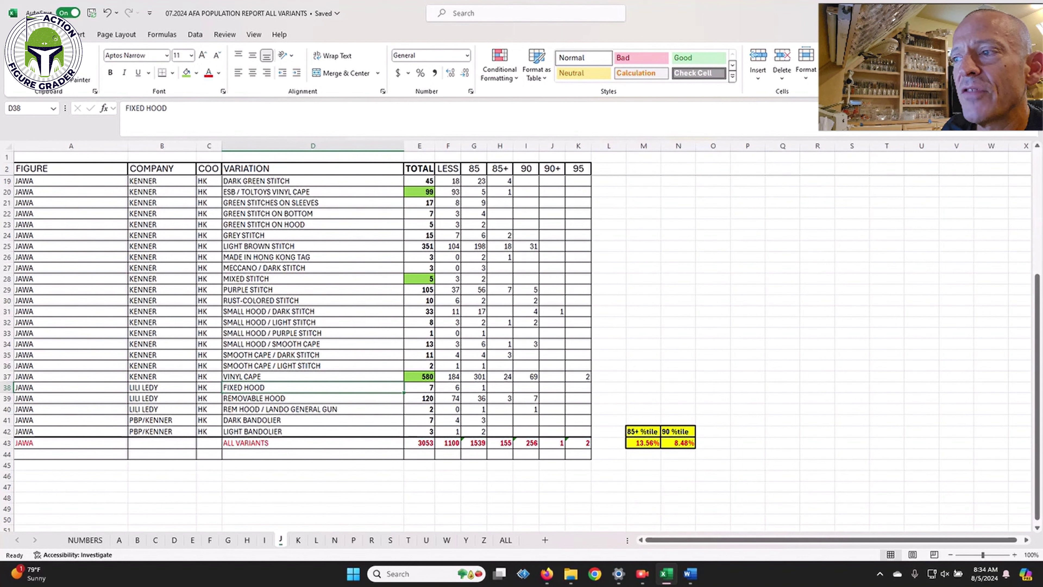
{"action": "left_click", "coordinate": [312, 398]}
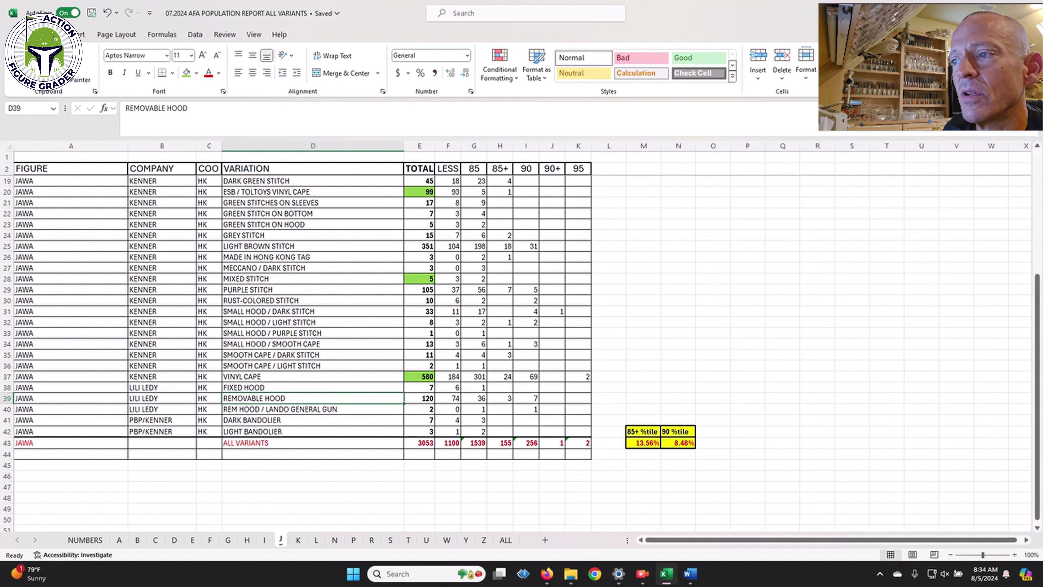
{"action": "left_click", "coordinate": [420, 398]}
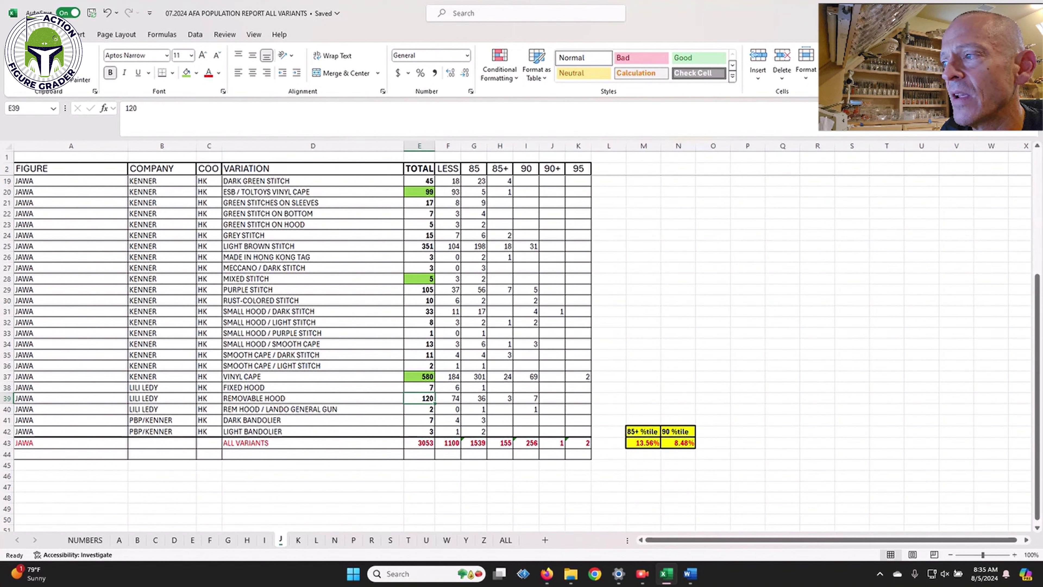
{"action": "left_click", "coordinate": [312, 386]}
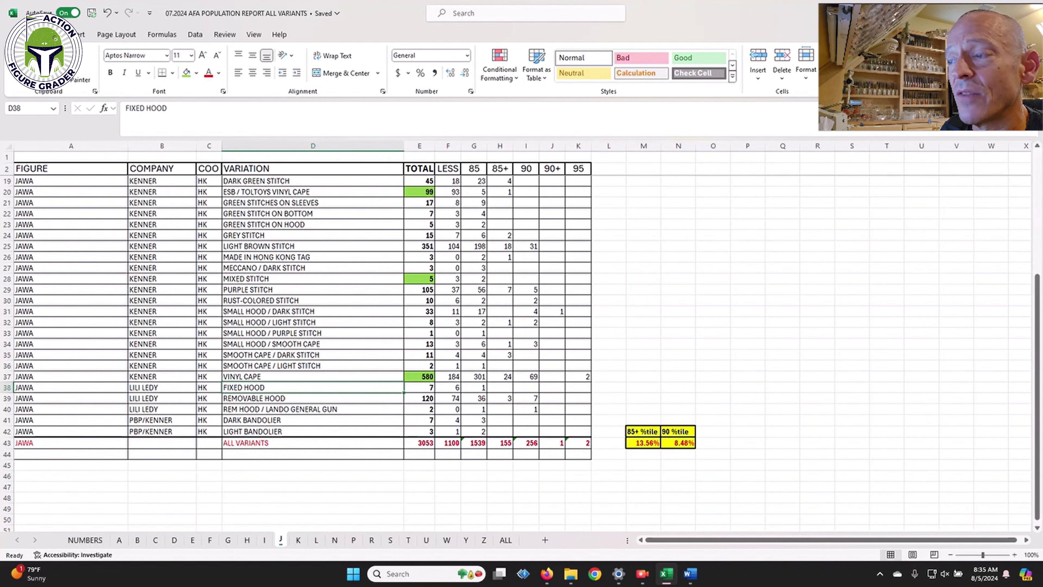
{"action": "key", "text": "Down"}
{"action": "key", "text": "Down"}
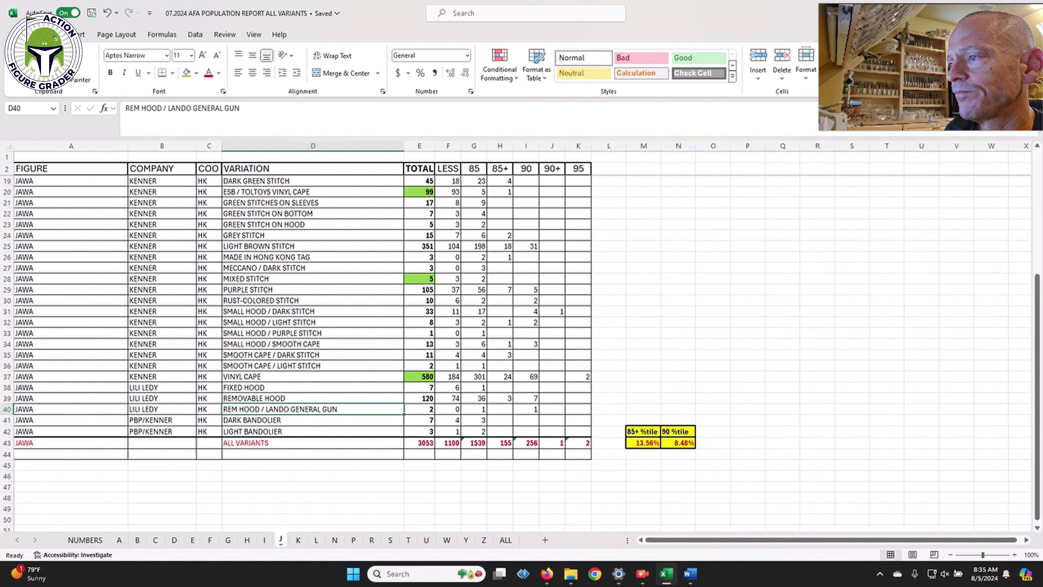
Step: Advance through sheets K to Y and examine Yak Face's total and its counts for grades 85 through 90+
{"action": "key", "text": "ctrl+Page_Down"}
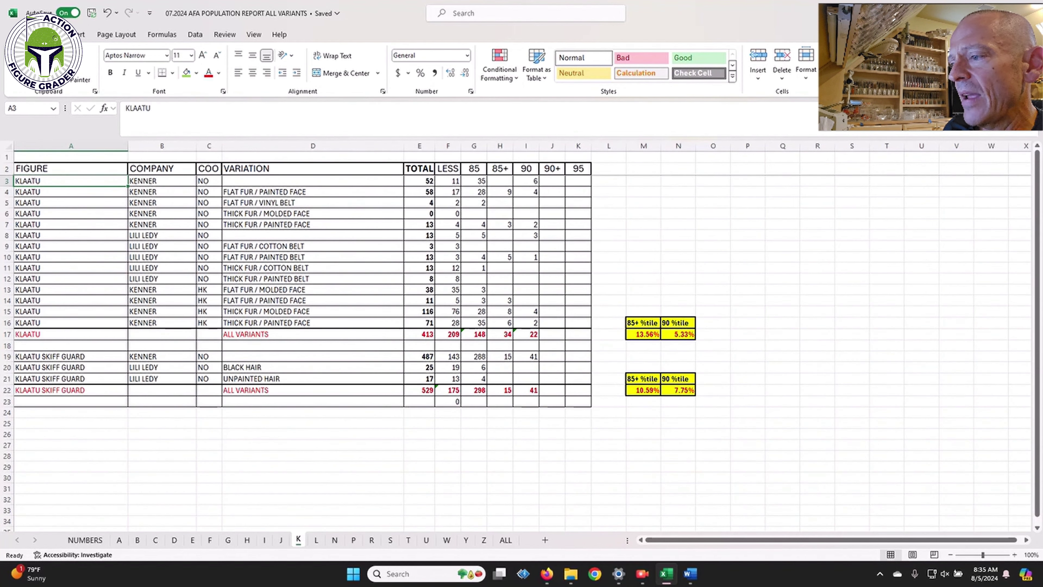
{"action": "key", "text": "ctrl+Page_Down"}
{"action": "key", "text": "ctrl+Page_Down"}
{"action": "key", "text": "ctrl+Page_Down"}
{"action": "key", "text": "ctrl+Page_Down"}
{"action": "key", "text": "ctrl+Page_Down"}
{"action": "key", "text": "ctrl+Page_Down"}
{"action": "key", "text": "ctrl+Page_Down"}
{"action": "key", "text": "ctrl+Page_Down"}
{"action": "key", "text": "ctrl+Page_Down"}
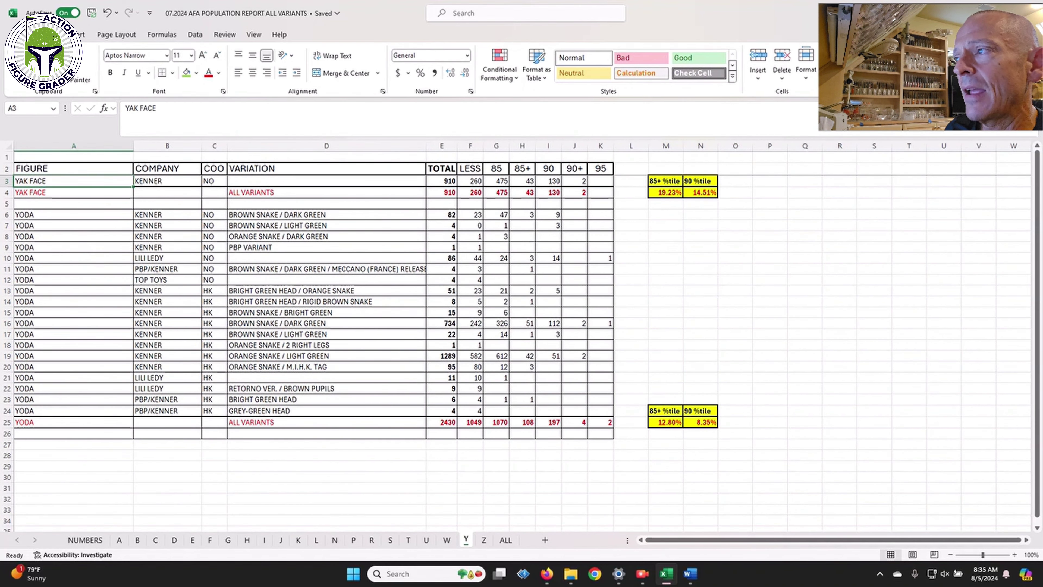
{"action": "left_click", "coordinate": [441, 181]}
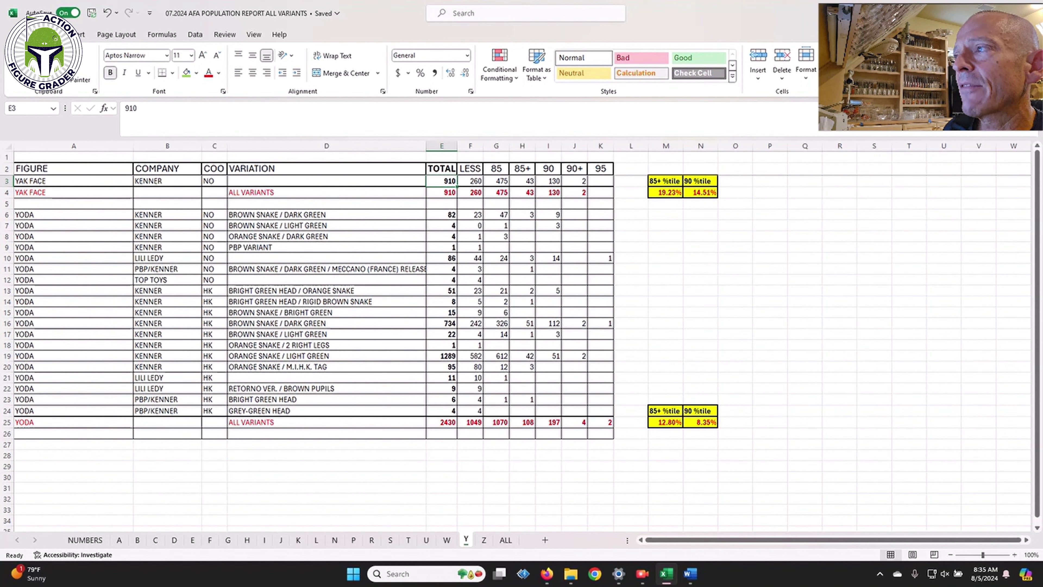
{"action": "left_click_drag", "start_coordinate": [496, 181], "coordinate": [575, 181]}
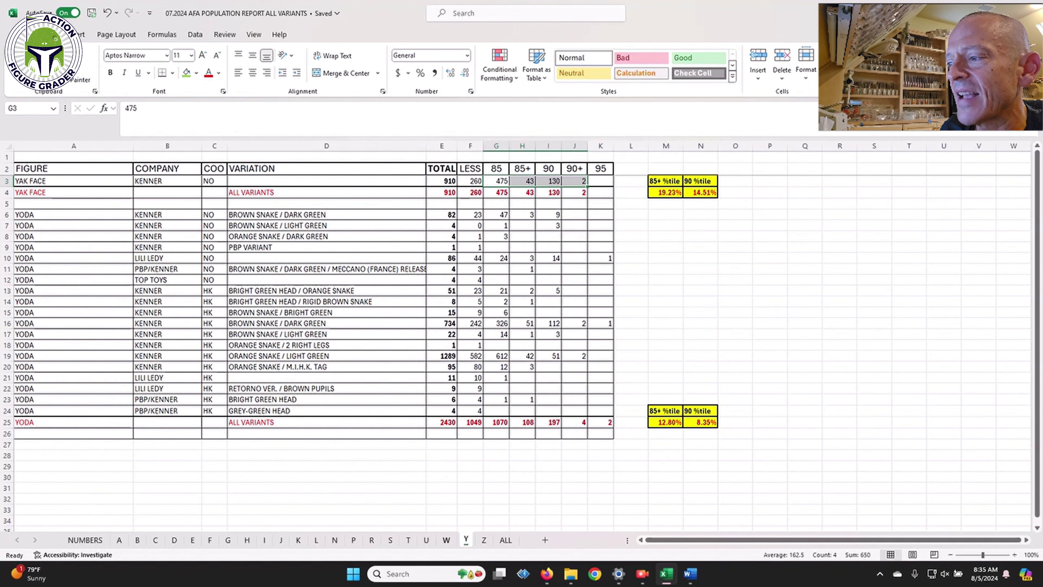
Step: Go back from sheet Y through sheets W, U and T to sheet S
{"action": "left_click", "coordinate": [446, 539]}
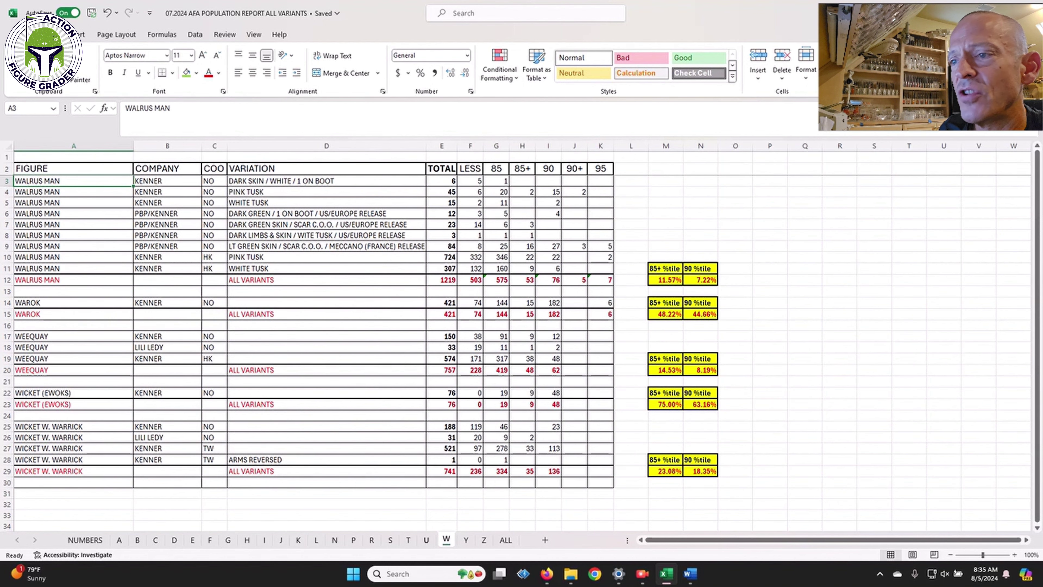
{"action": "key", "text": "ctrl+Page_Up"}
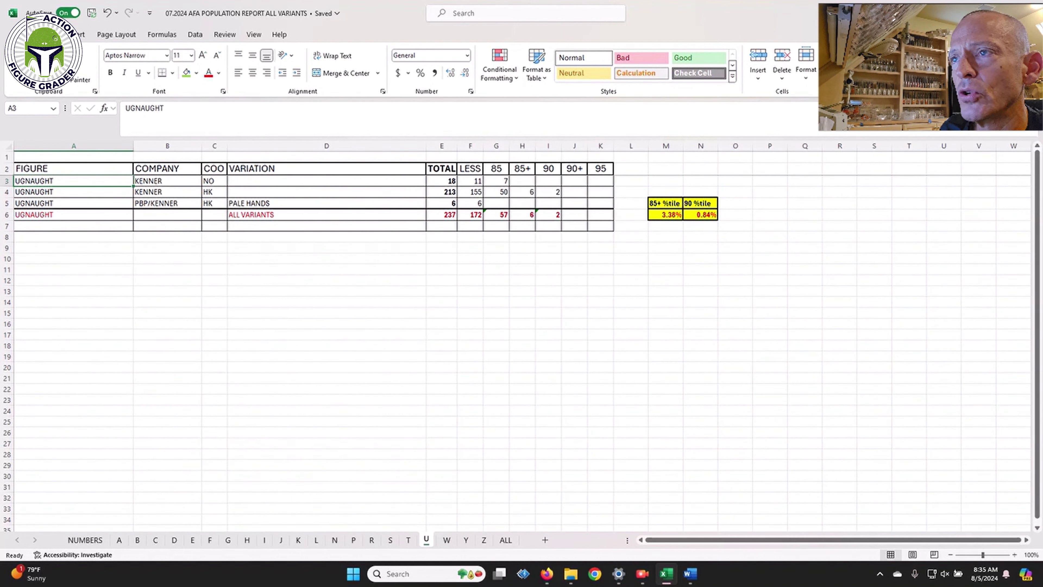
{"action": "key", "text": "ctrl+Page_Up"}
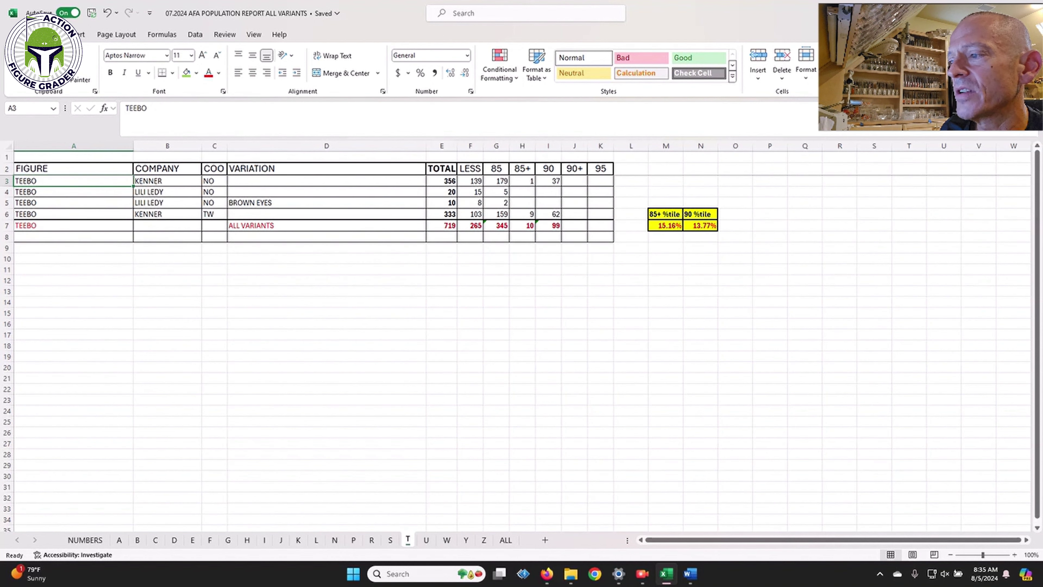
{"action": "key", "text": "ctrl+Page_Up"}
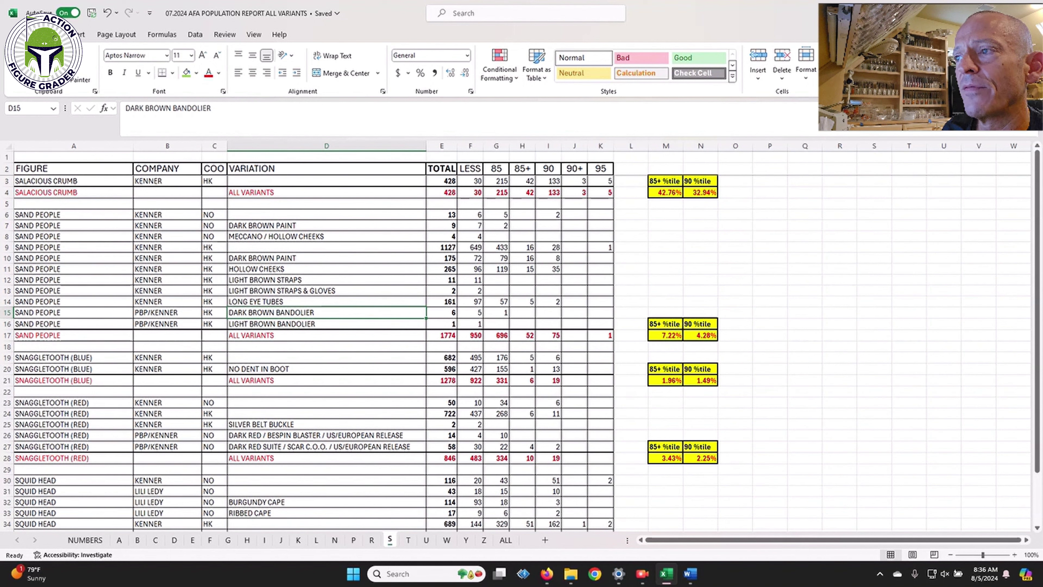
Step: Examine the PBP/KENNER Sand People rows and check the totals for the DARK BROWN BANDOLIER and LIGHT BROWN BANDOLIER variants
{"action": "left_click", "coordinate": [167, 312]}
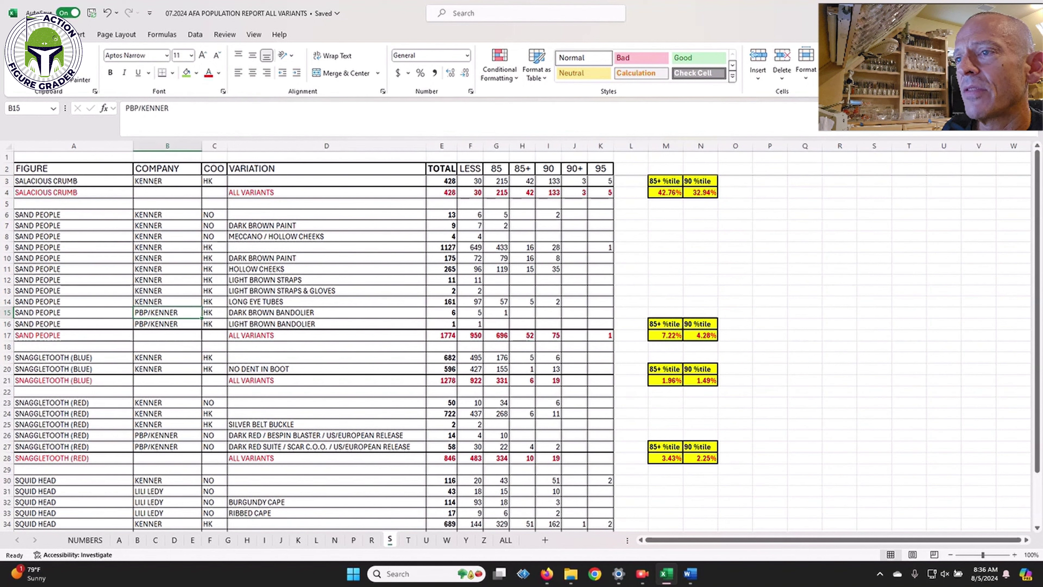
{"action": "left_click", "coordinate": [74, 312]}
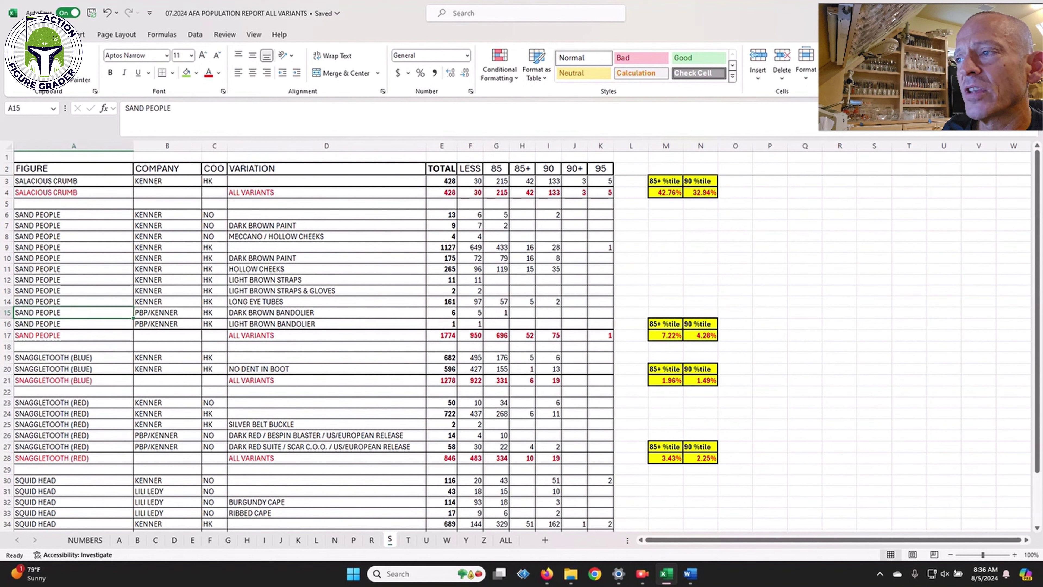
{"action": "left_click", "coordinate": [441, 312]}
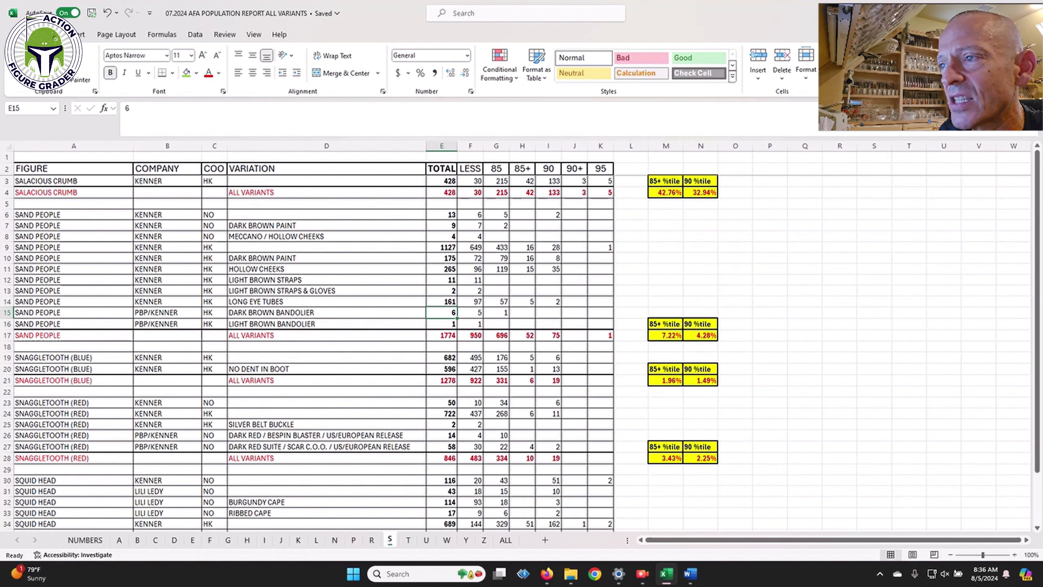
{"action": "left_click", "coordinate": [327, 312]}
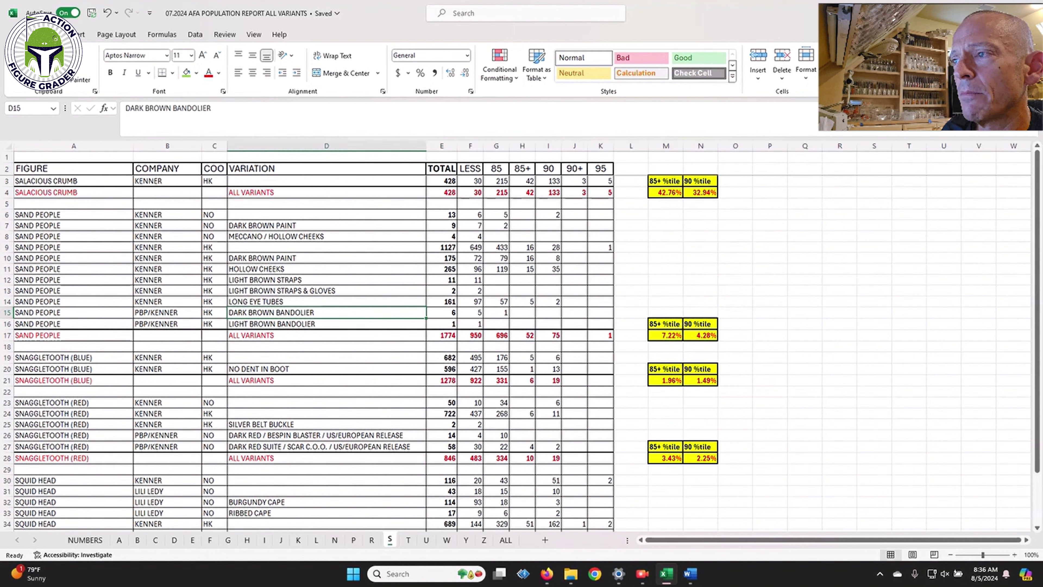
{"action": "left_click", "coordinate": [442, 312]}
{"action": "left_click", "coordinate": [441, 324]}
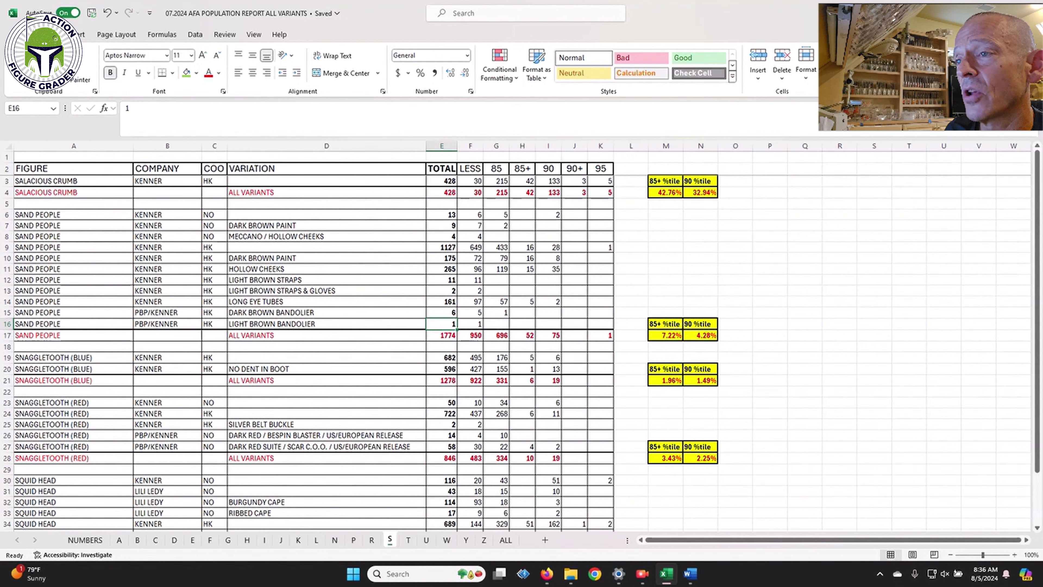
{"action": "scroll", "coordinate": [313, 354], "scroll_direction": "down", "scroll_amount": 3}
{"action": "scroll", "coordinate": [312, 353], "scroll_direction": "up", "scroll_amount": 3}
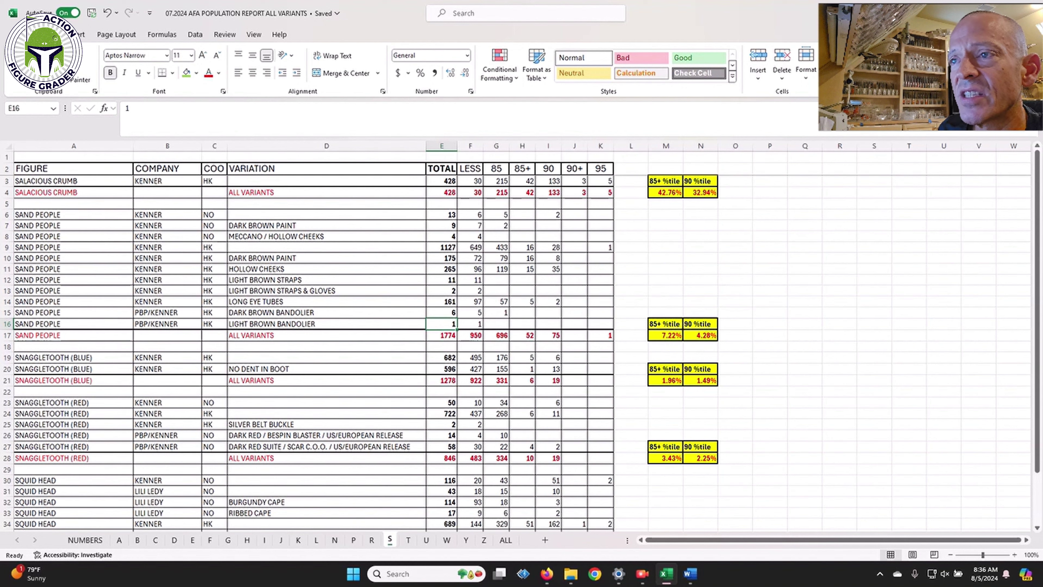
Step: On sheet L, compare the PBP/KENNER Lando Calrissian totals for RED-BROWN SKIN / TEETH in the EUROPEAN RELEASE and METALLIC BLASTER variants
{"action": "left_click", "coordinate": [316, 539]}
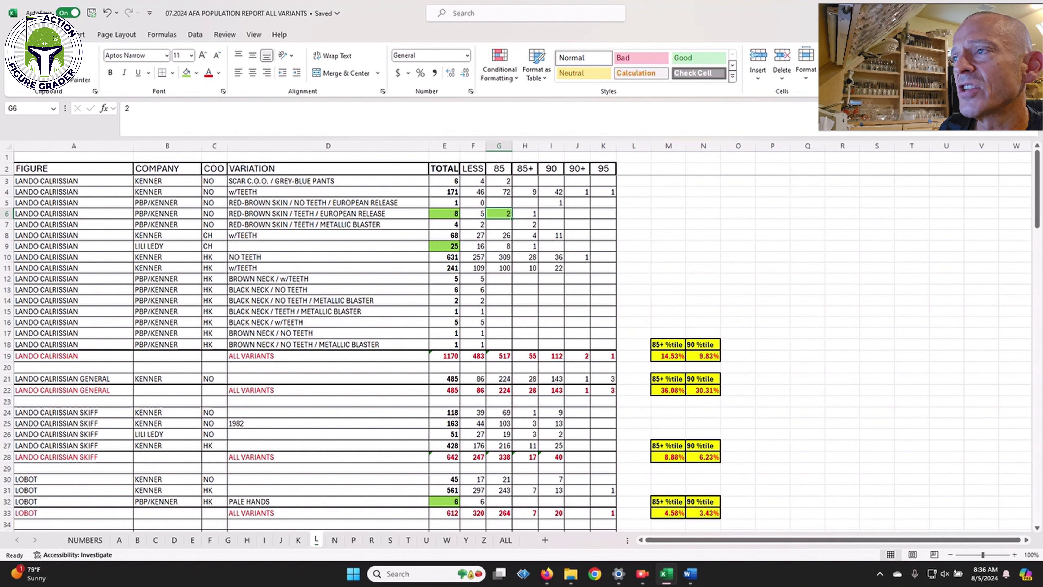
{"action": "left_click", "coordinate": [167, 214]}
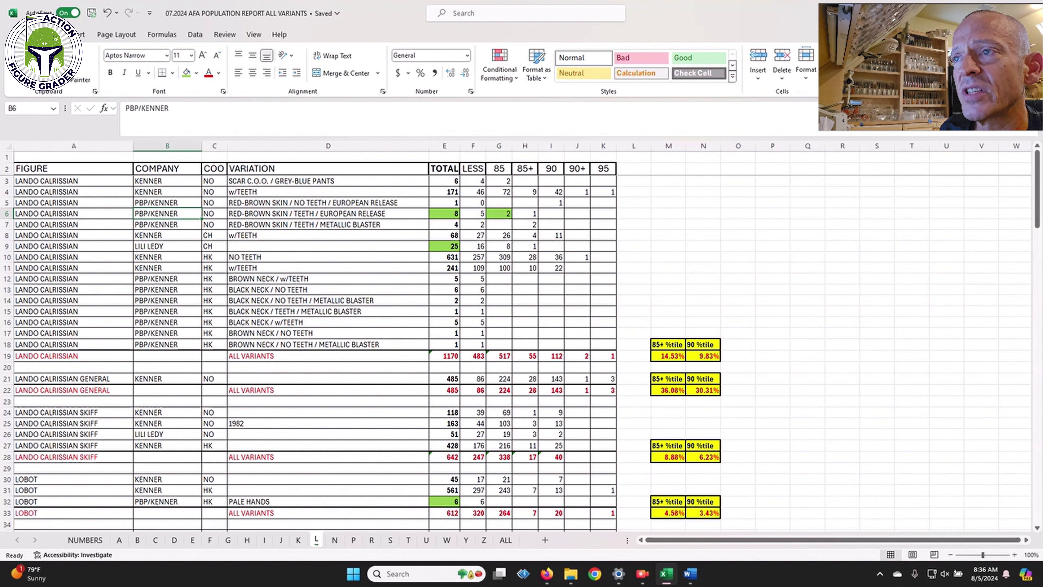
{"action": "left_click", "coordinate": [327, 214]}
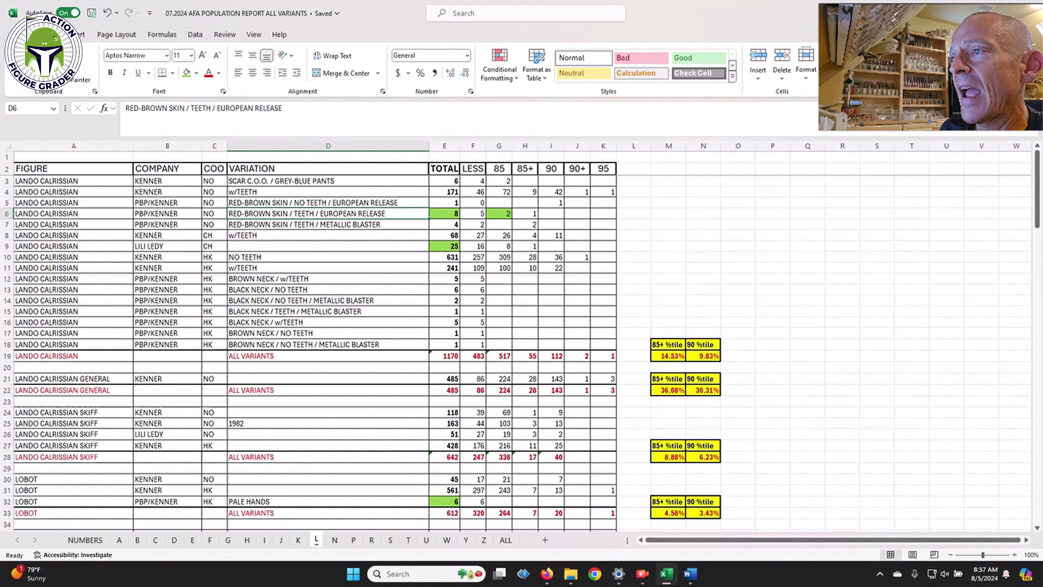
{"action": "left_click", "coordinate": [443, 224]}
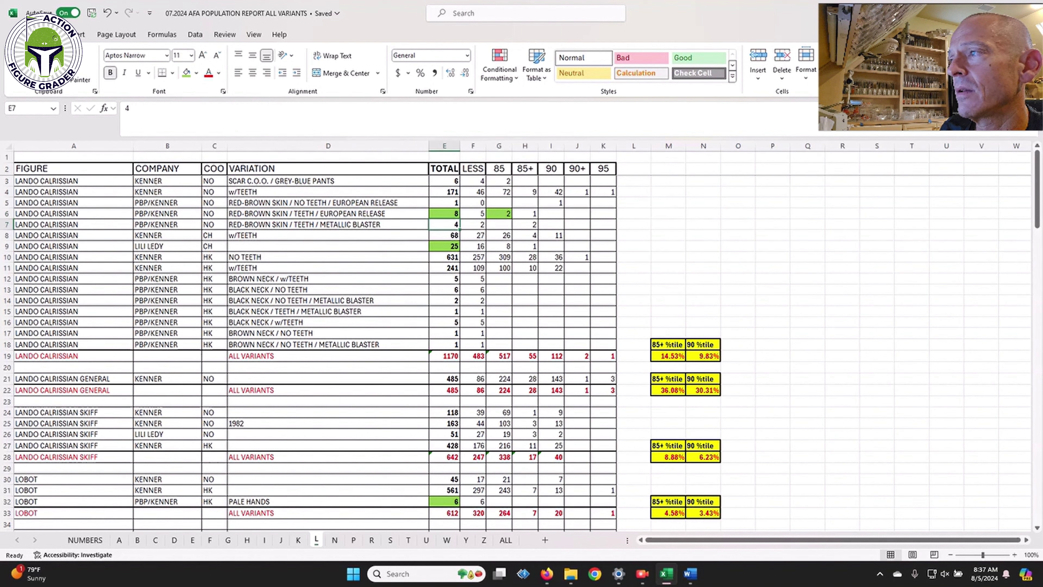
{"action": "left_click", "coordinate": [444, 213]}
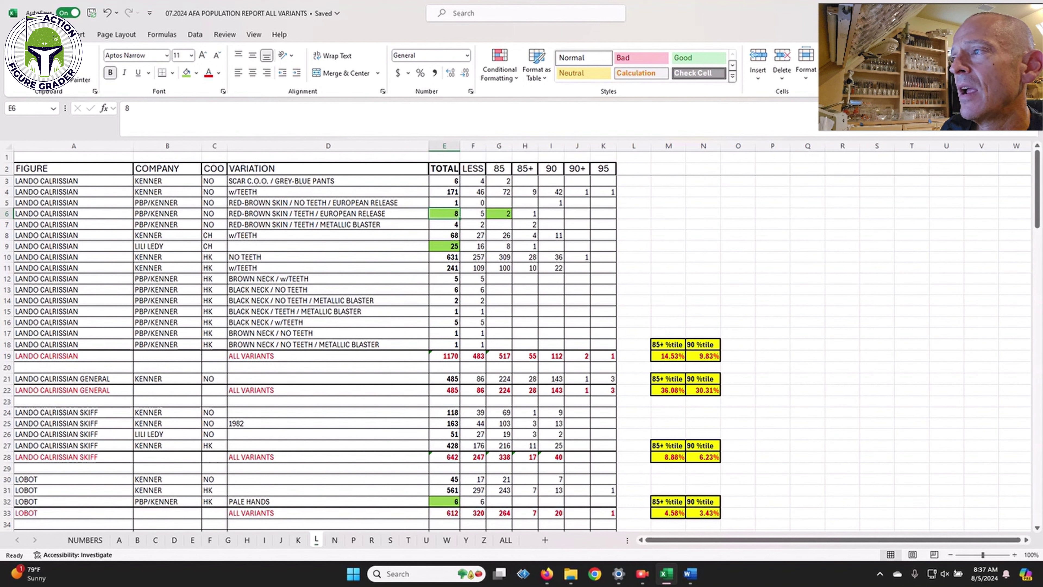
{"action": "left_click", "coordinate": [444, 224]}
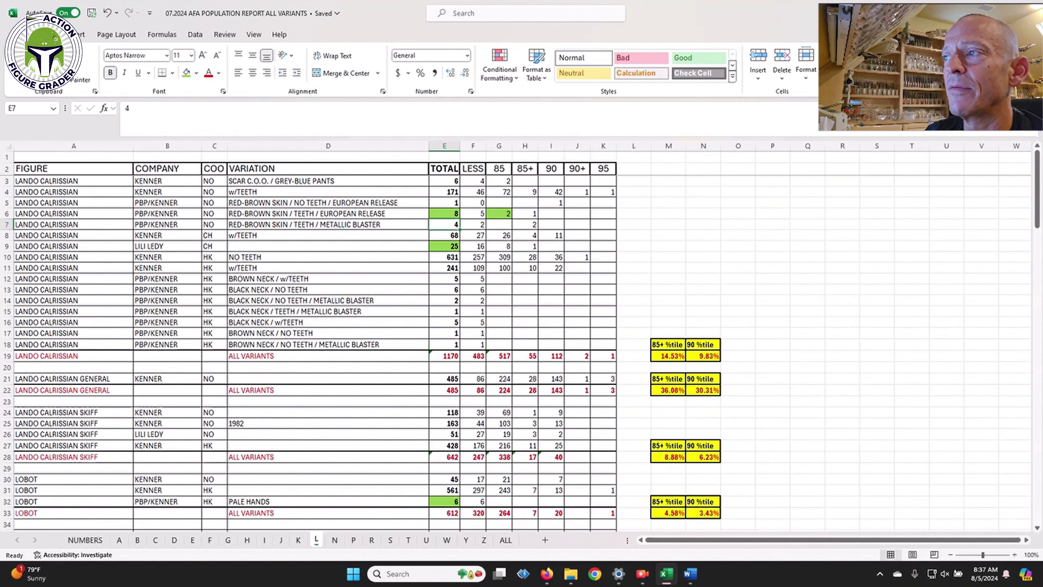
Step: Review the red-brown skin Lando rows again, including the NO TEETH total, and check the Lili Ledy Lando Calrissian total
{"action": "left_click", "coordinate": [443, 203]}
{"action": "left_click", "coordinate": [328, 214]}
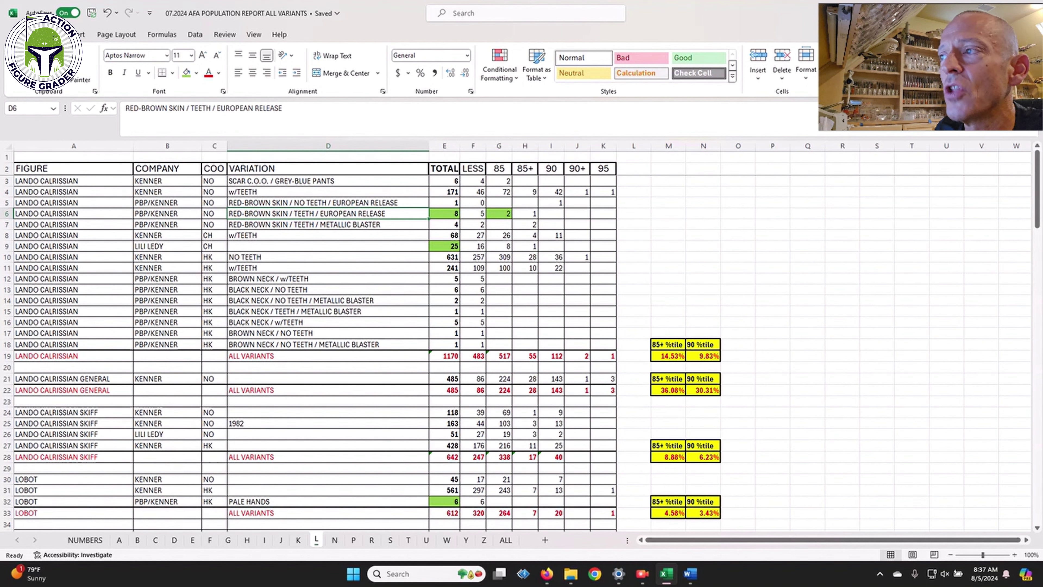
{"action": "left_click", "coordinate": [327, 224]}
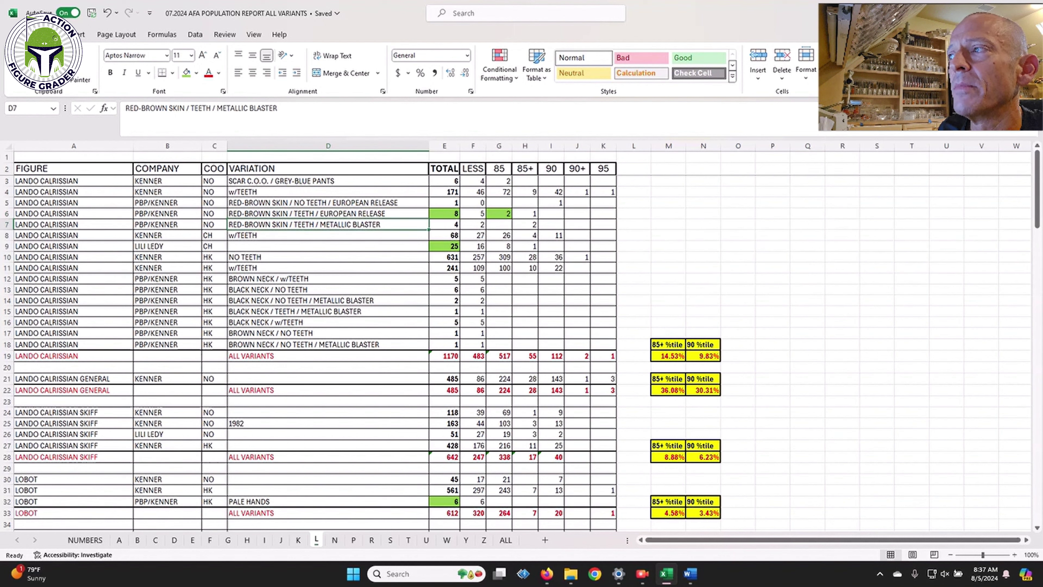
{"action": "left_click", "coordinate": [443, 224]}
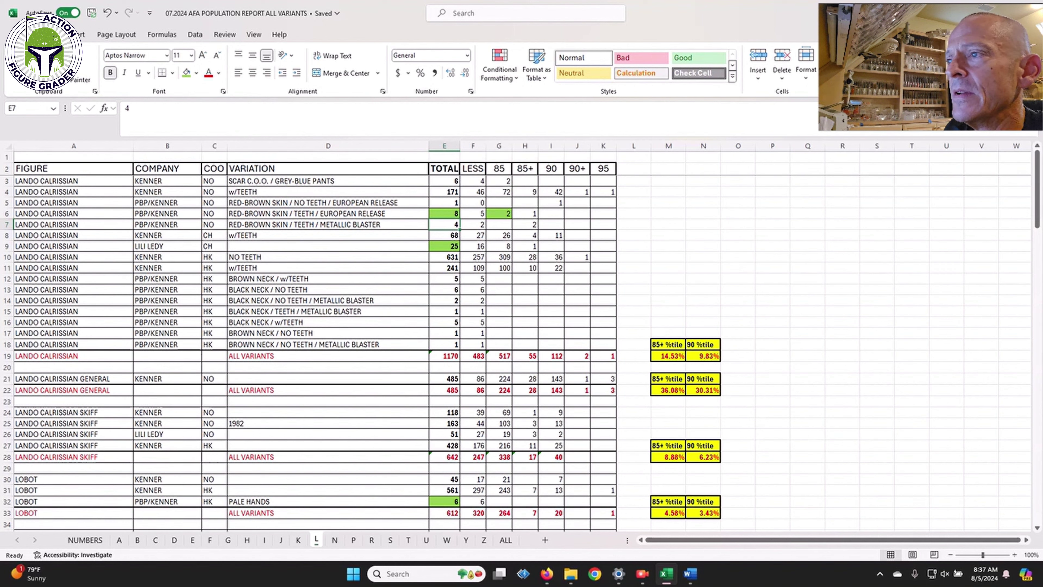
{"action": "left_click", "coordinate": [167, 246]}
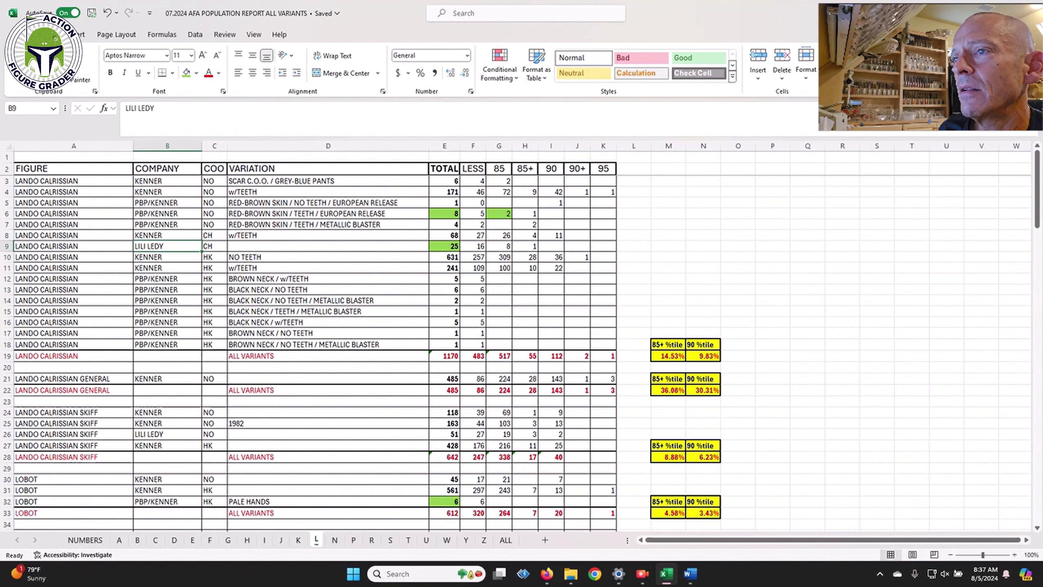
{"action": "left_click", "coordinate": [444, 246]}
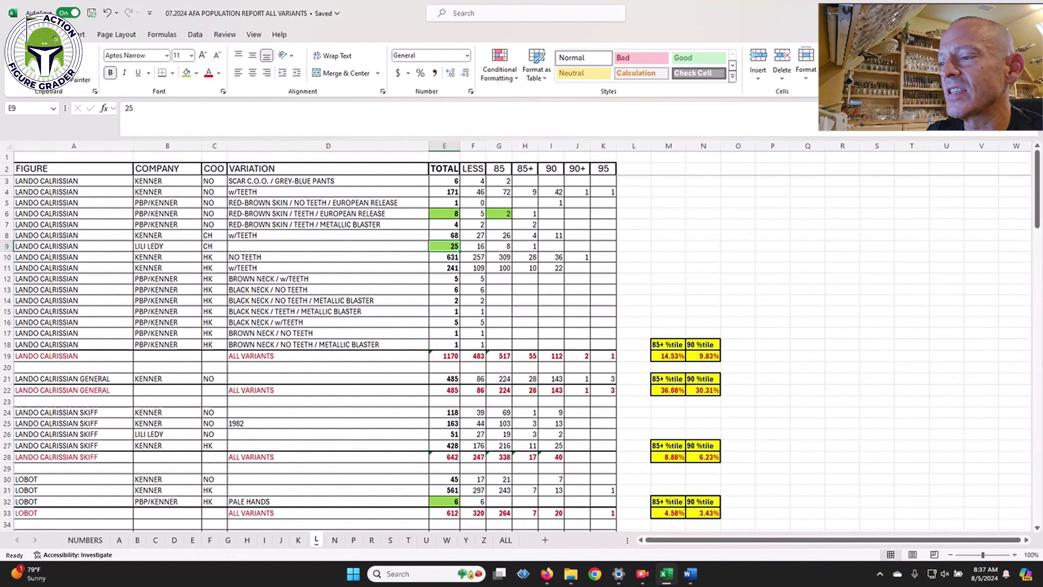
Step: Visit the NUMBERS sheet and return to the Jawa variants on sheet J
{"action": "left_click", "coordinate": [85, 539]}
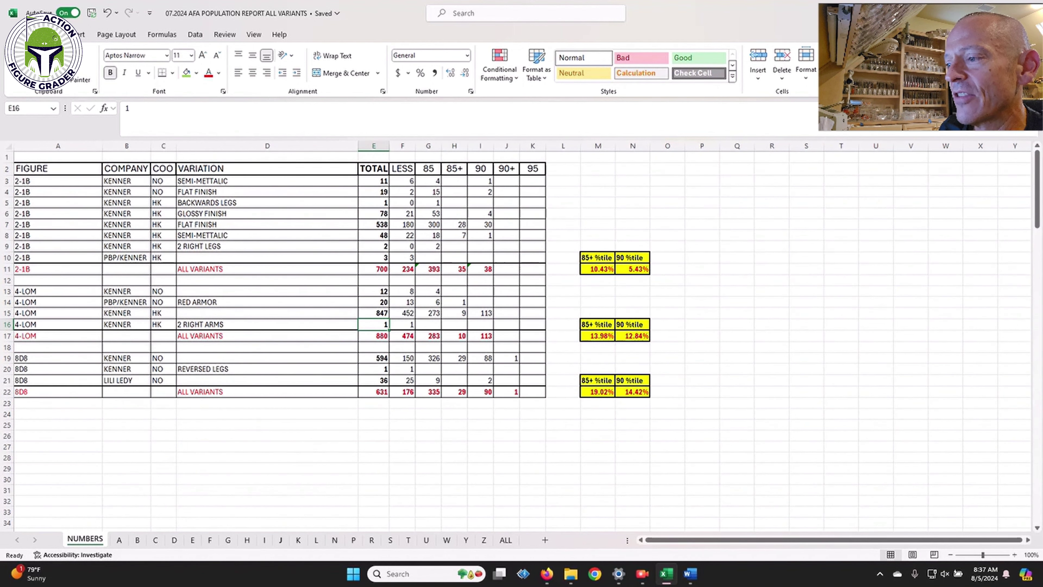
{"action": "left_click", "coordinate": [281, 539]}
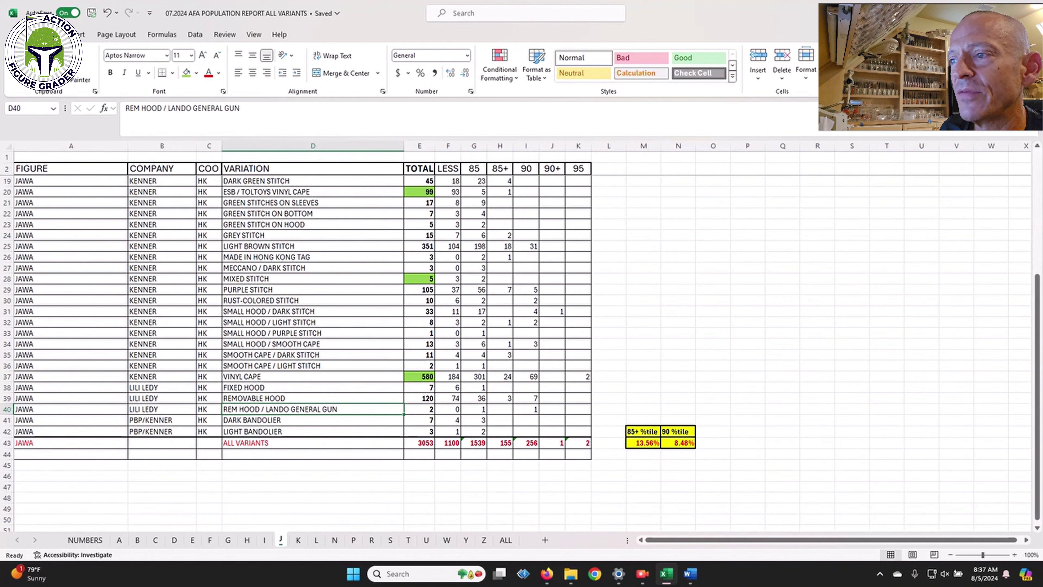